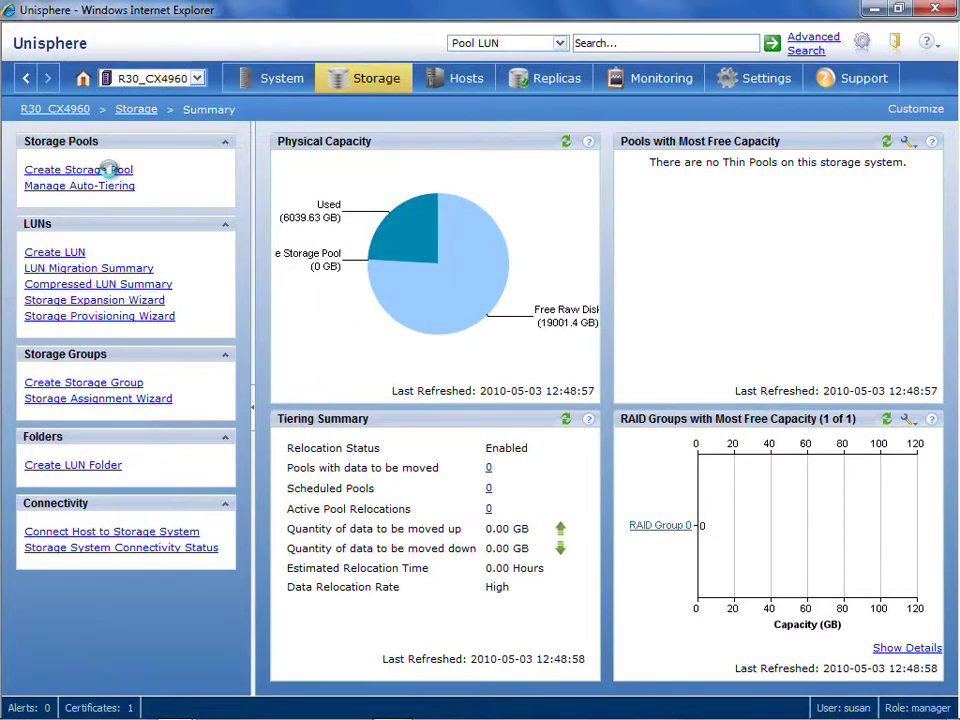
Step: Create a storage pool named FAST 1, keeping the default RAID5 type, disk counts and scheduled auto-tiering
{"action": "left_click", "coordinate": [110, 169]}
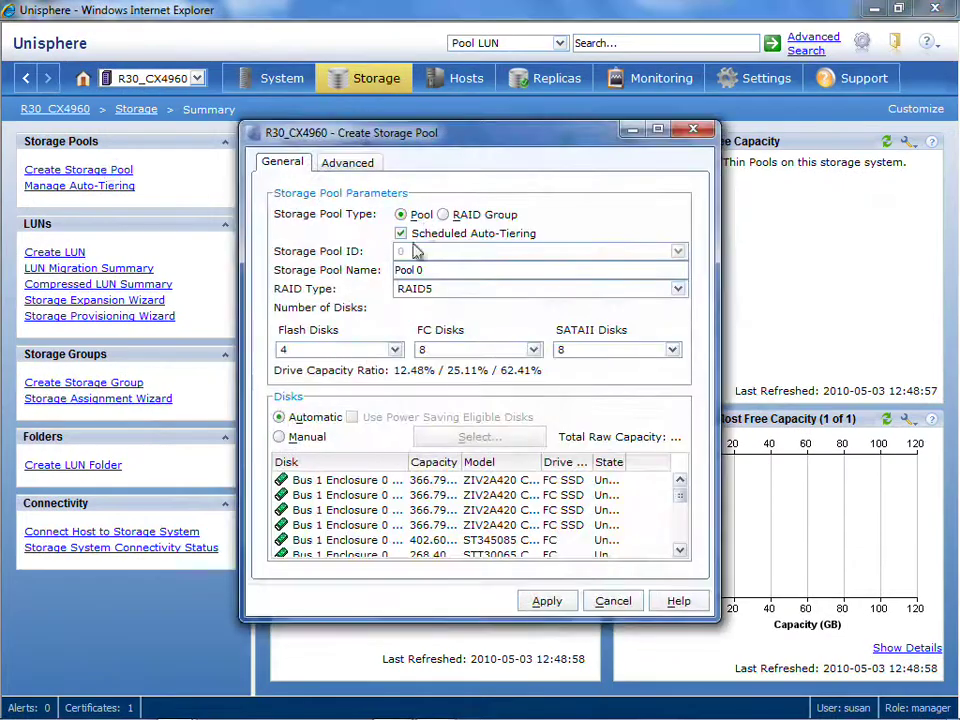
{"action": "double_click", "coordinate": [415, 270]}
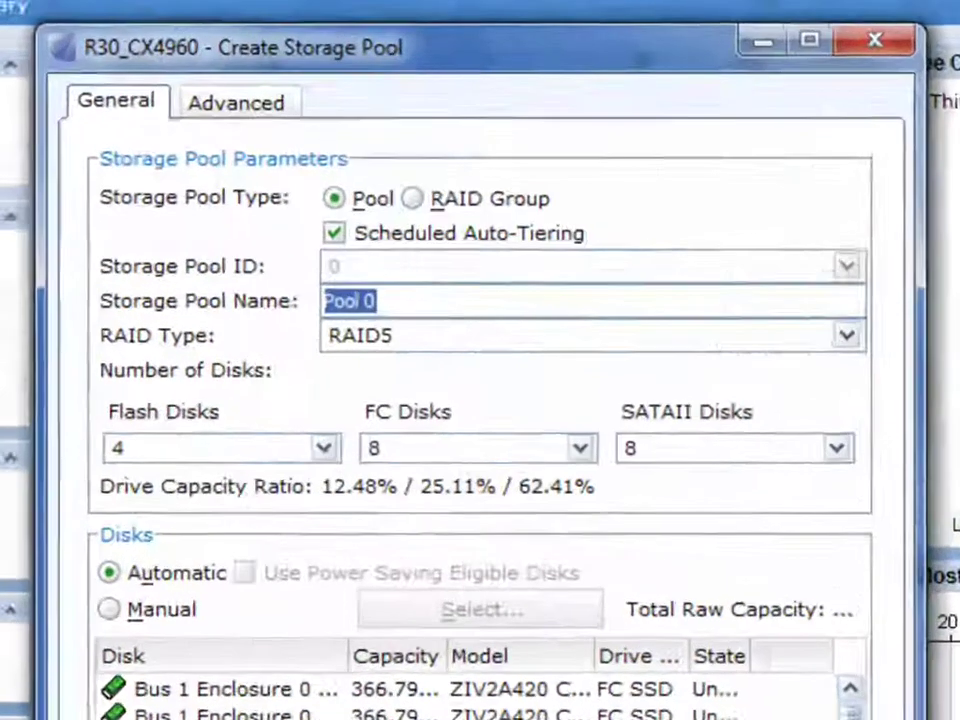
{"action": "type", "text": "FAST "}
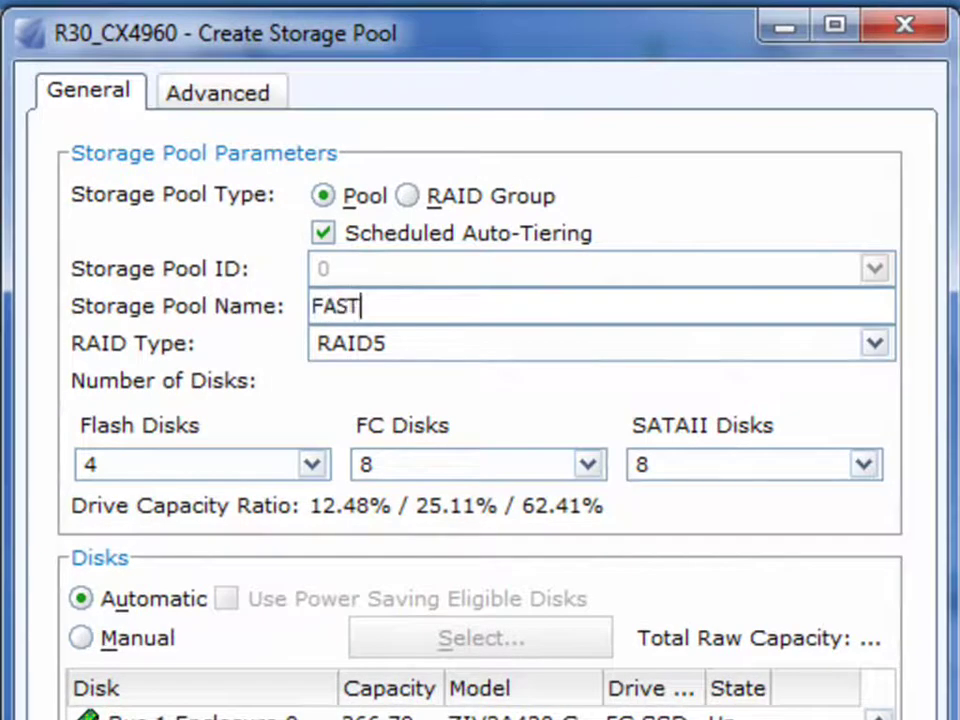
{"action": "type", "text": "1"}
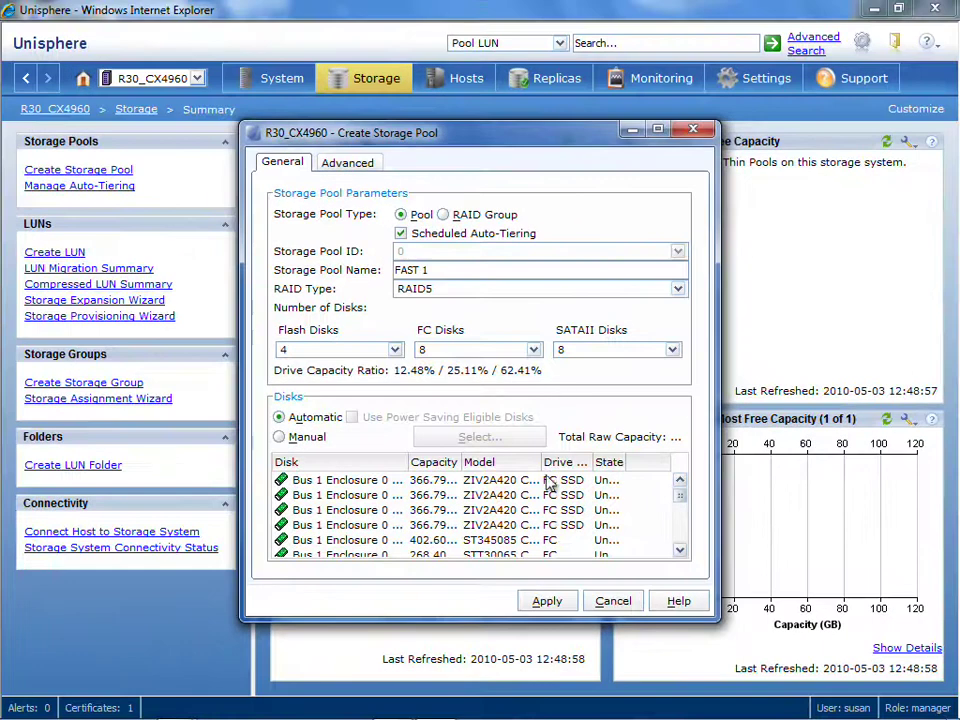
{"action": "left_click", "coordinate": [544, 601]}
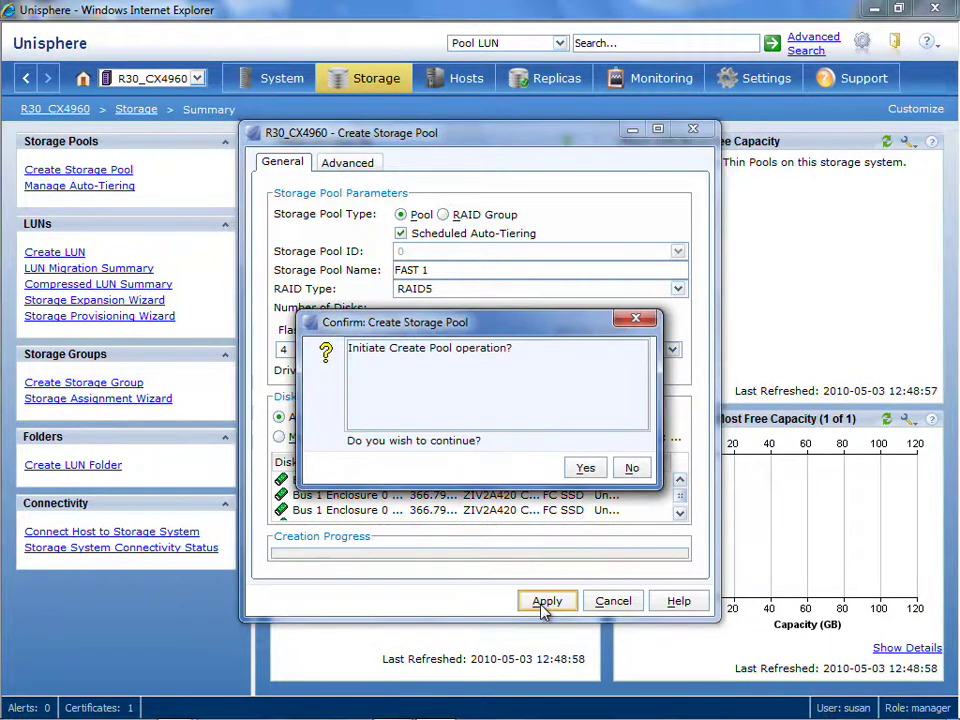
{"action": "left_click", "coordinate": [586, 468]}
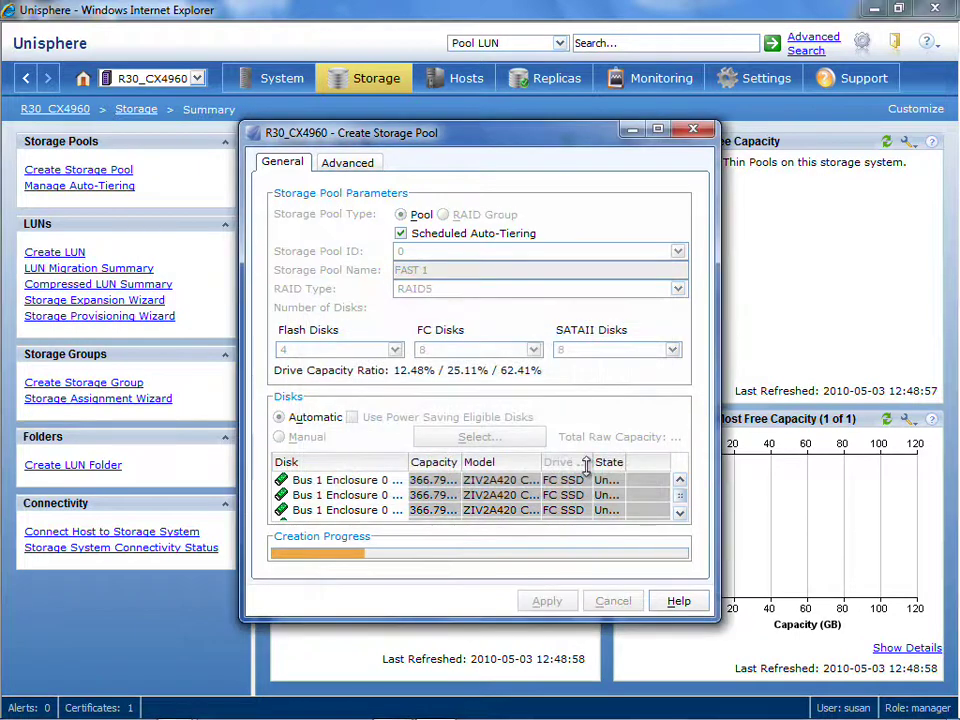
{"action": "left_click", "coordinate": [641, 447]}
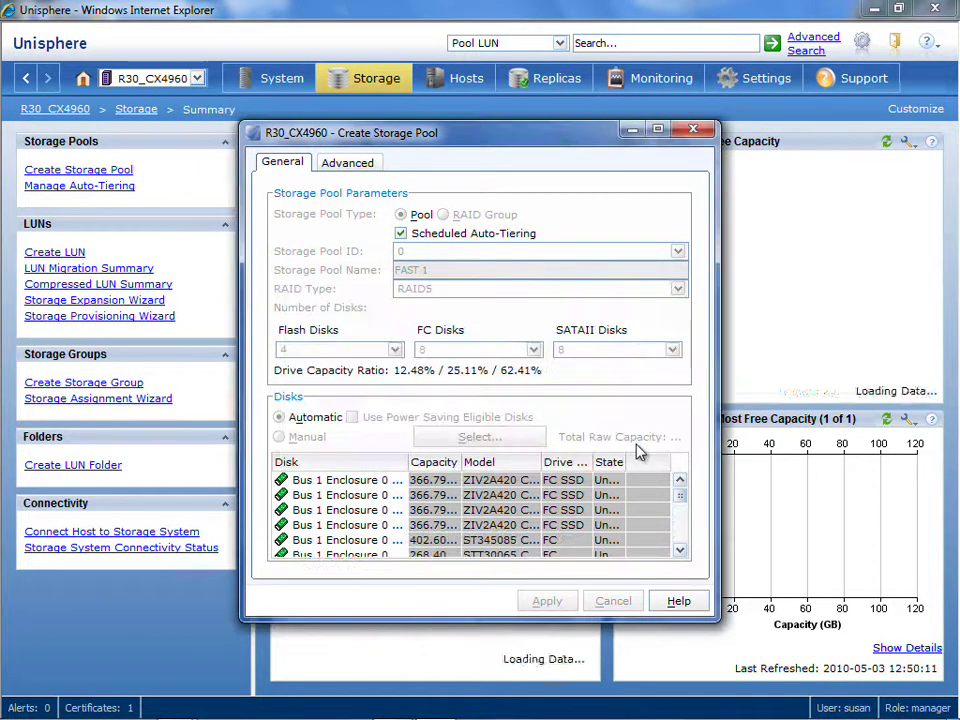
{"action": "left_click", "coordinate": [612, 601]}
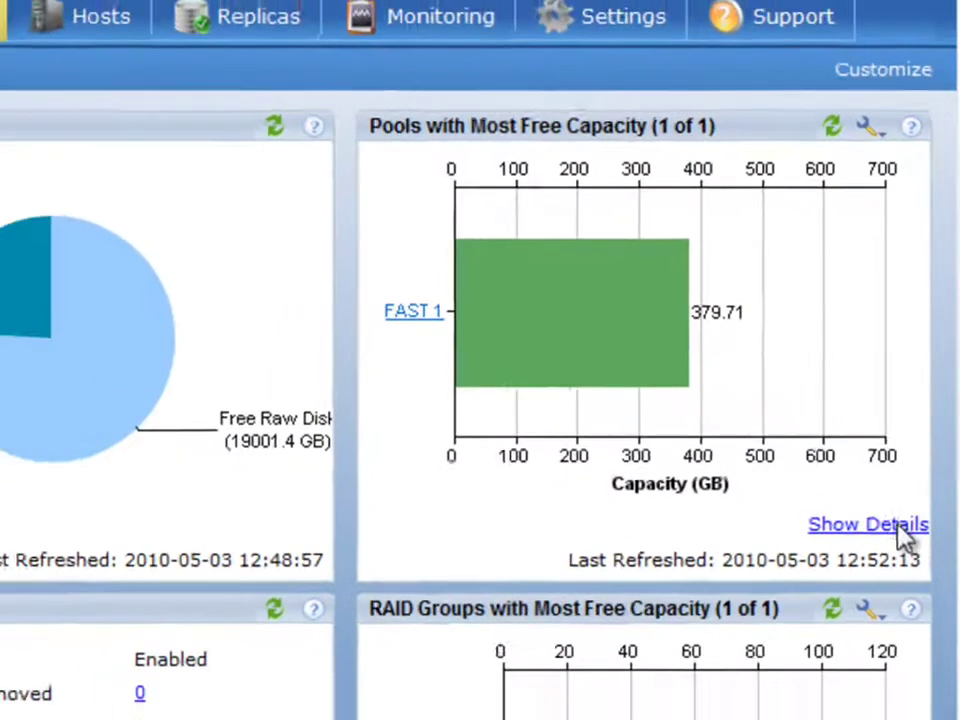
Step: Show the pool details and start a new LUN definition in FAST 1 with 100 GB user capacity and 4 LUNs to create
{"action": "left_click", "coordinate": [893, 562]}
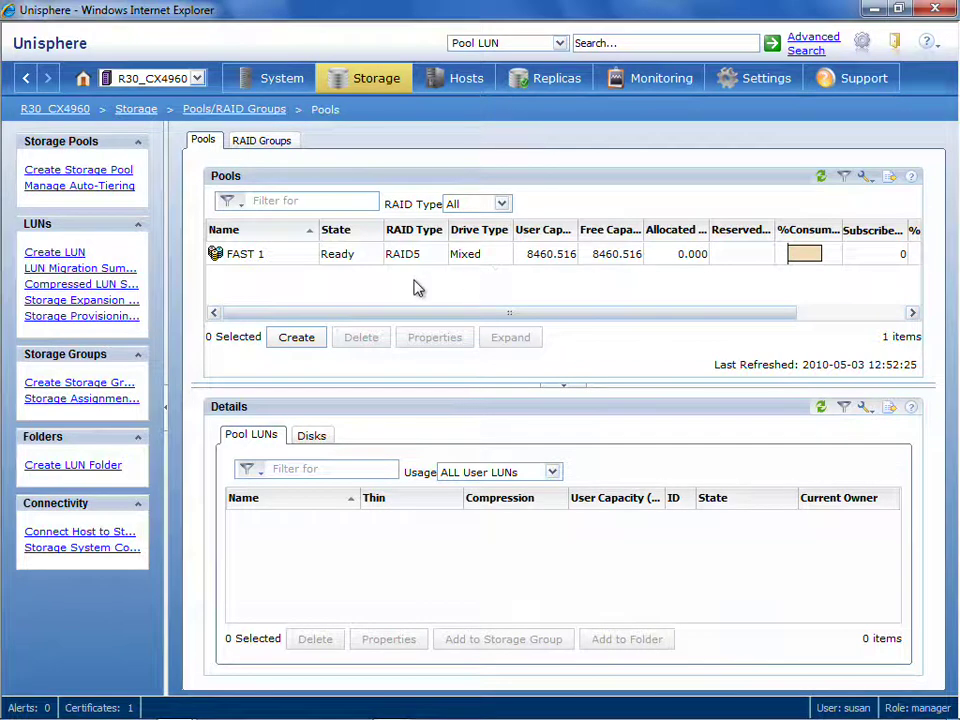
{"action": "left_click", "coordinate": [55, 254]}
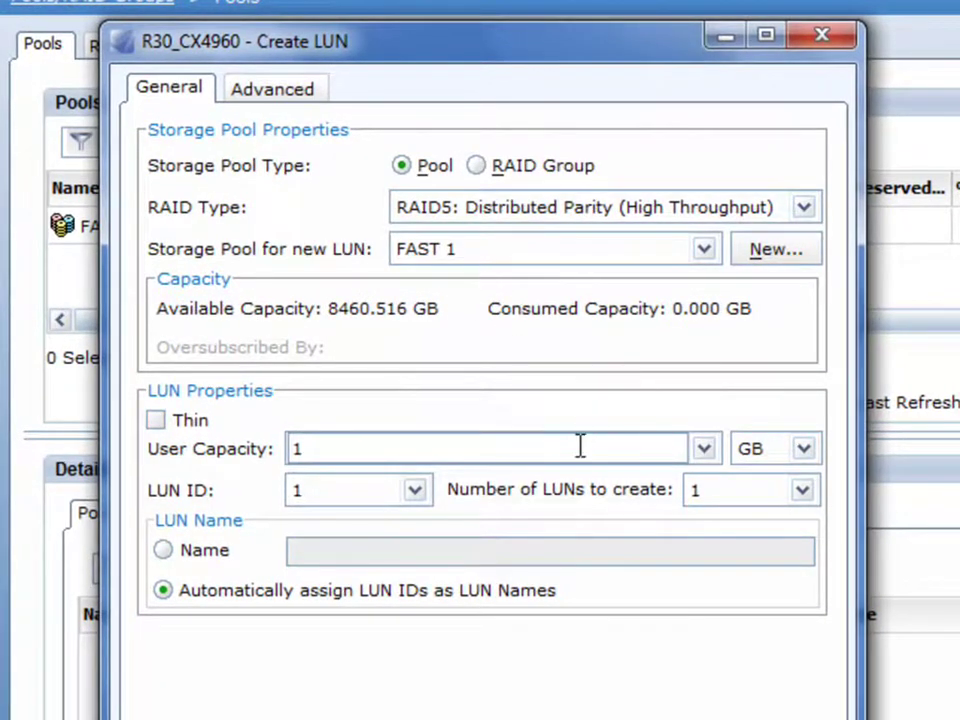
{"action": "type", "text": "00"}
{"action": "left_click", "coordinate": [727, 498]}
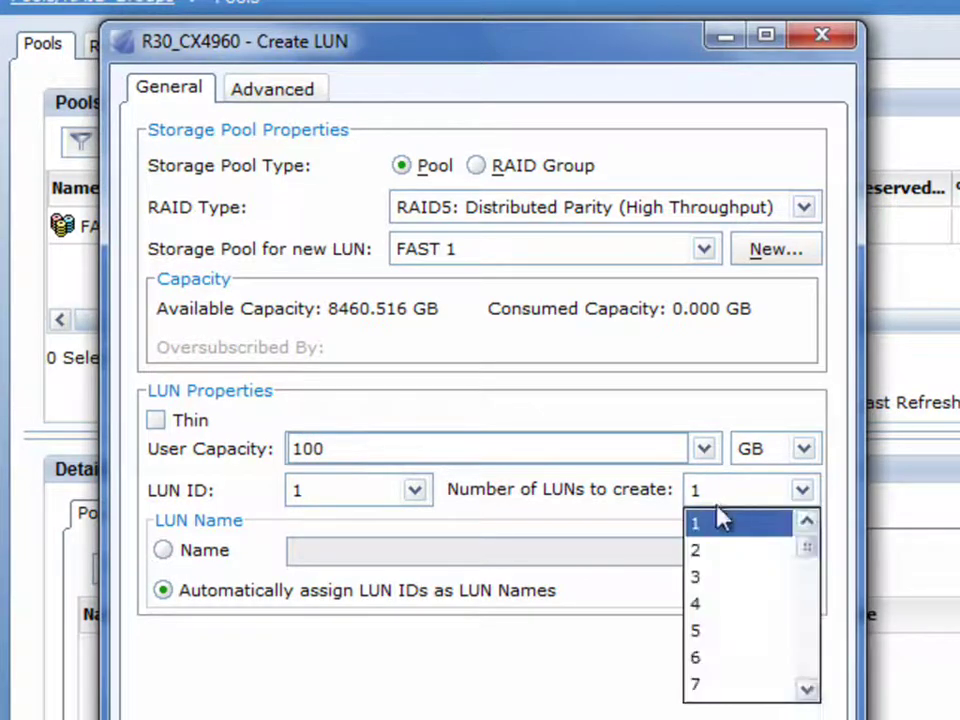
{"action": "left_click", "coordinate": [720, 606]}
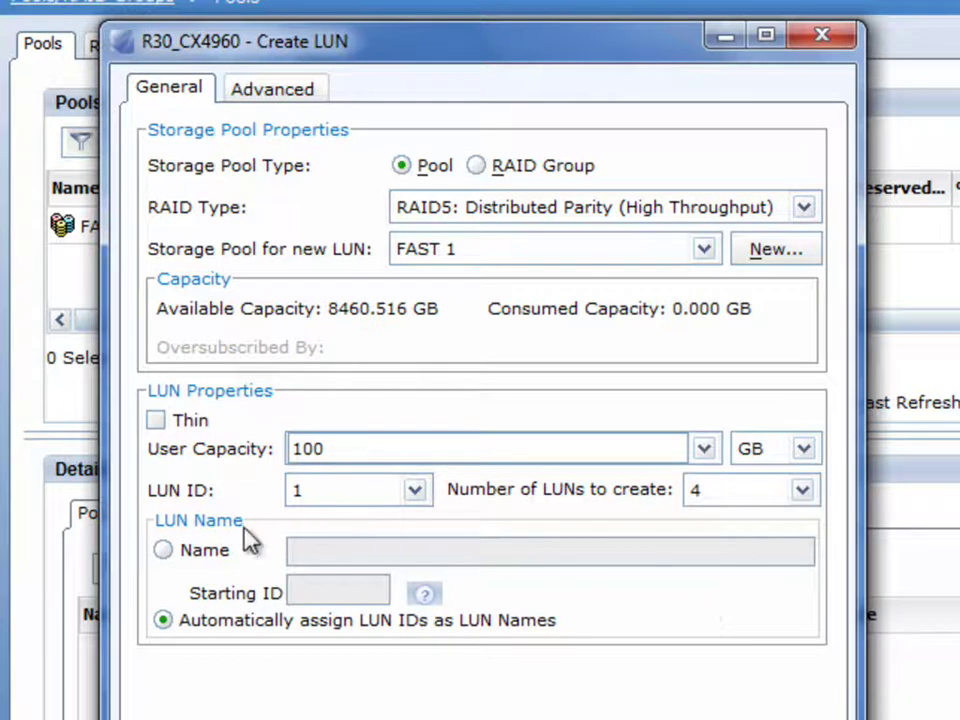
Step: Name the LUNs Prod Data with starting ID 1 and create them
{"action": "left_click", "coordinate": [164, 552]}
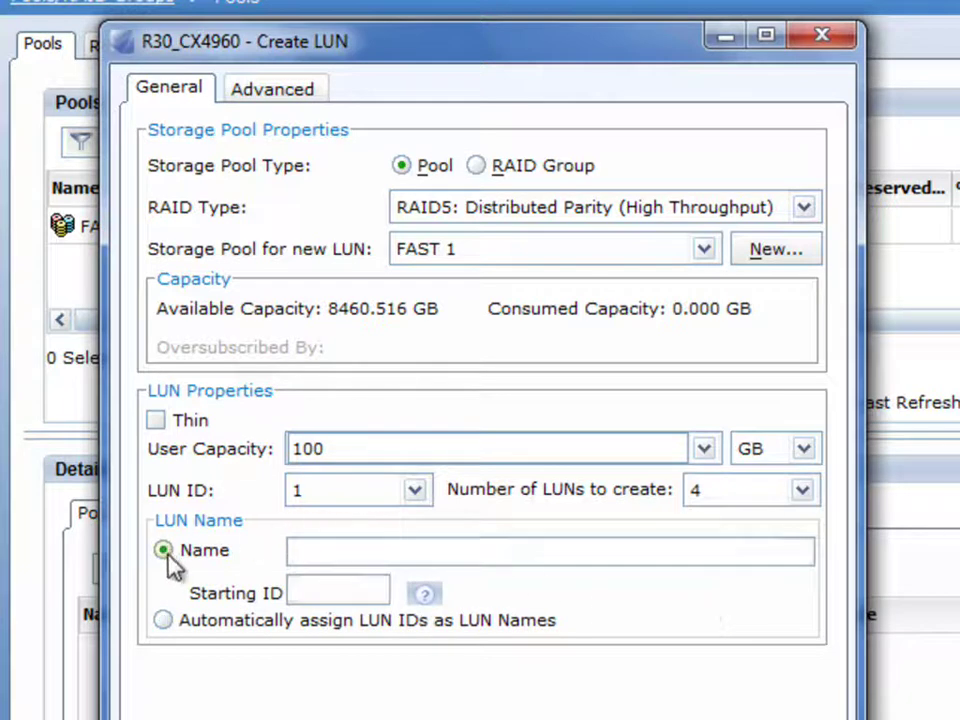
{"action": "left_click", "coordinate": [325, 553]}
{"action": "type", "text": "Prod"}
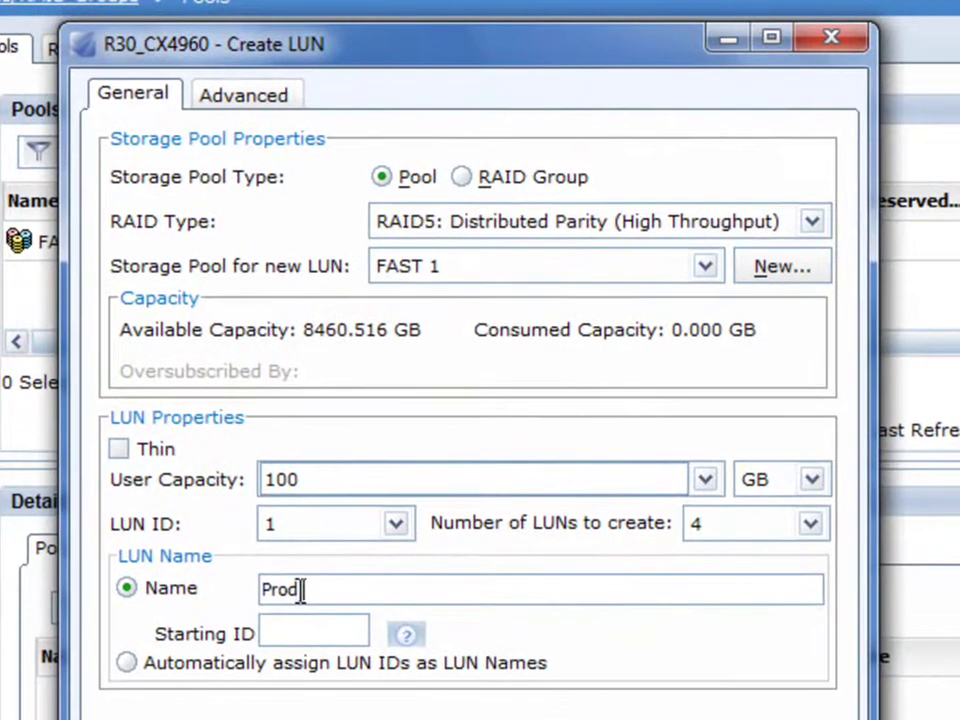
{"action": "type", "text": "Data"}
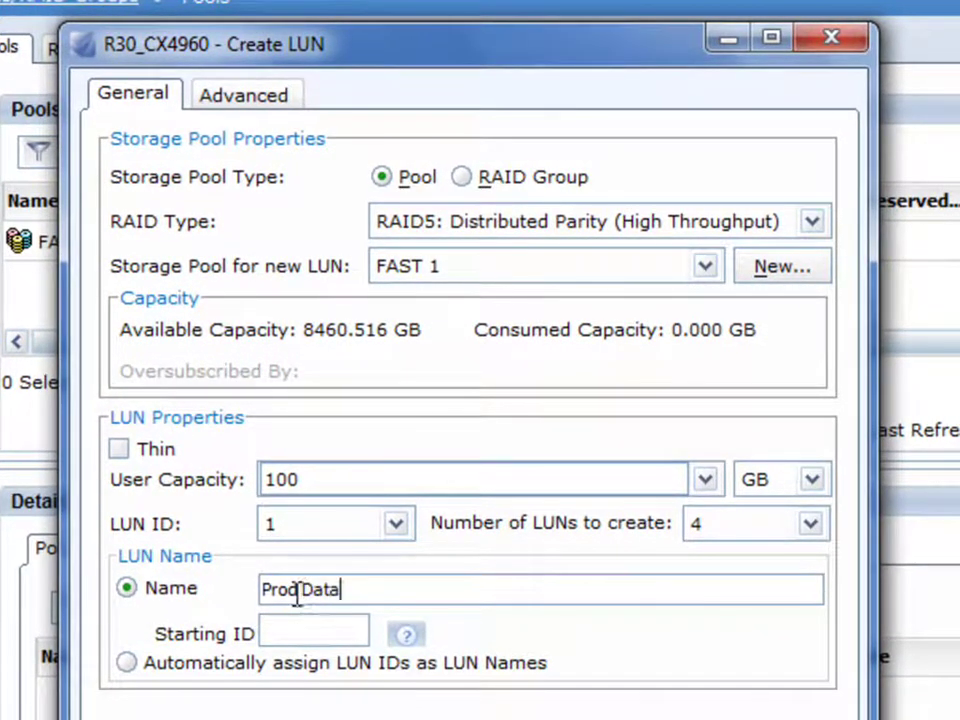
{"action": "left_click", "coordinate": [295, 633]}
{"action": "type", "text": "1"}
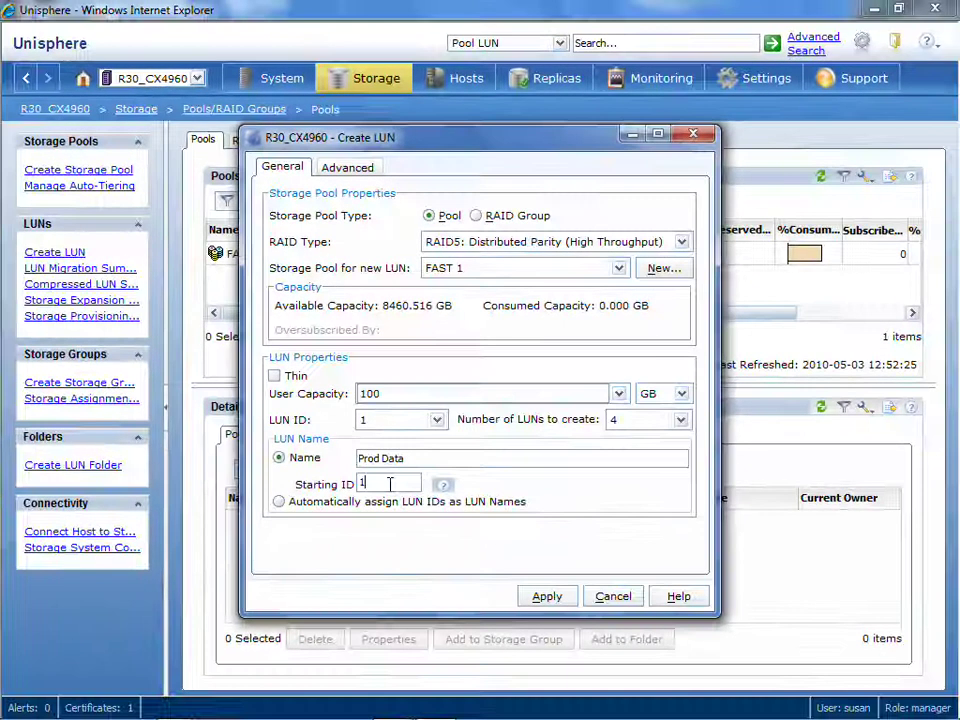
{"action": "left_click", "coordinate": [558, 598]}
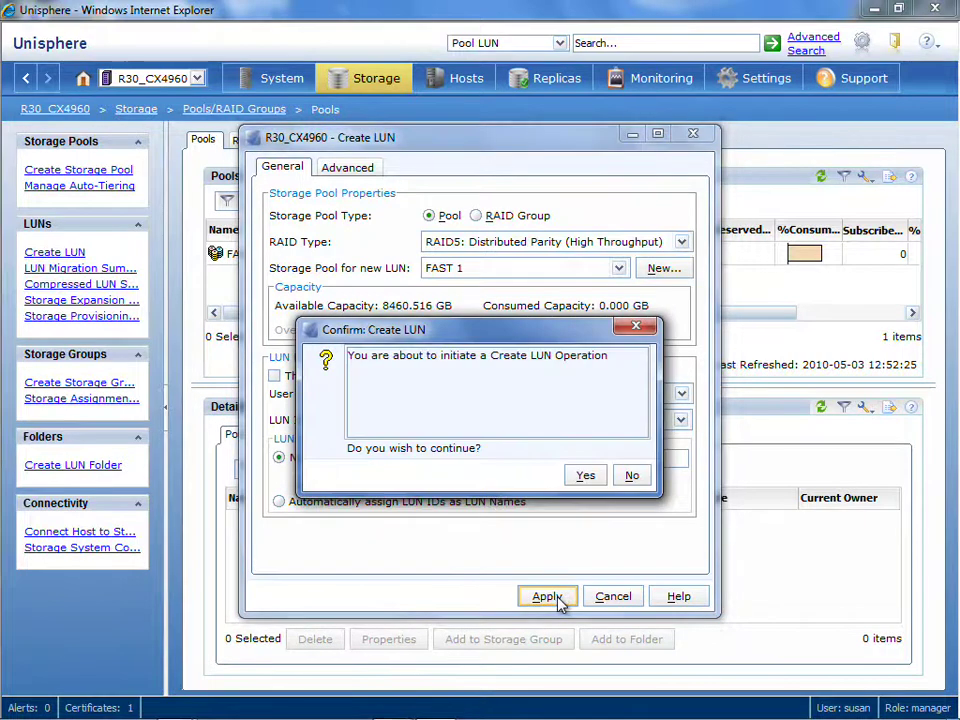
{"action": "left_click", "coordinate": [594, 477]}
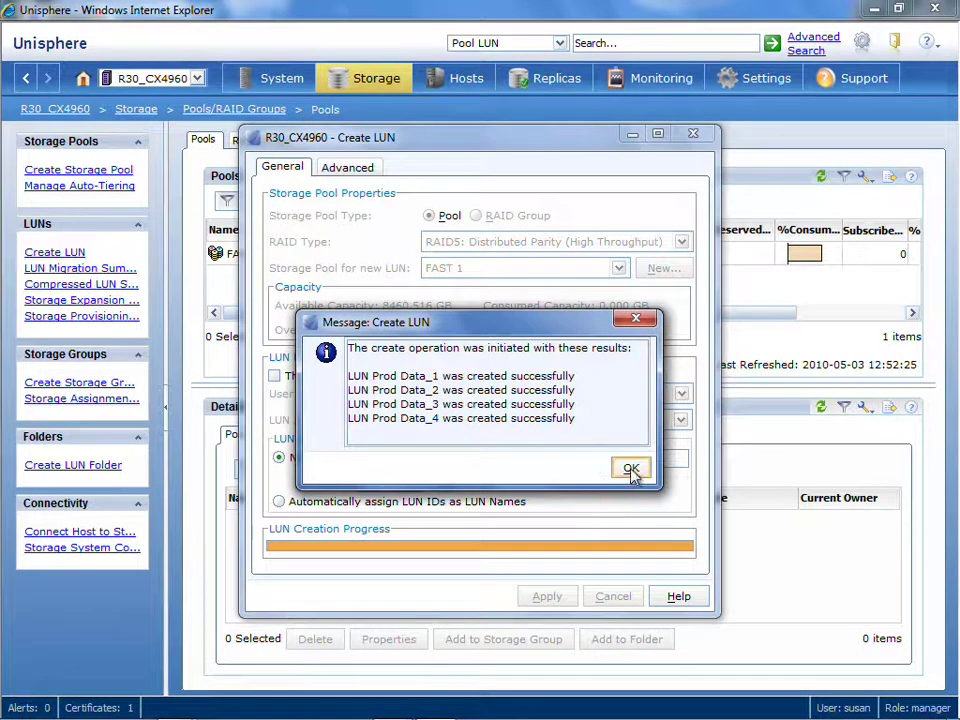
{"action": "left_click", "coordinate": [632, 470]}
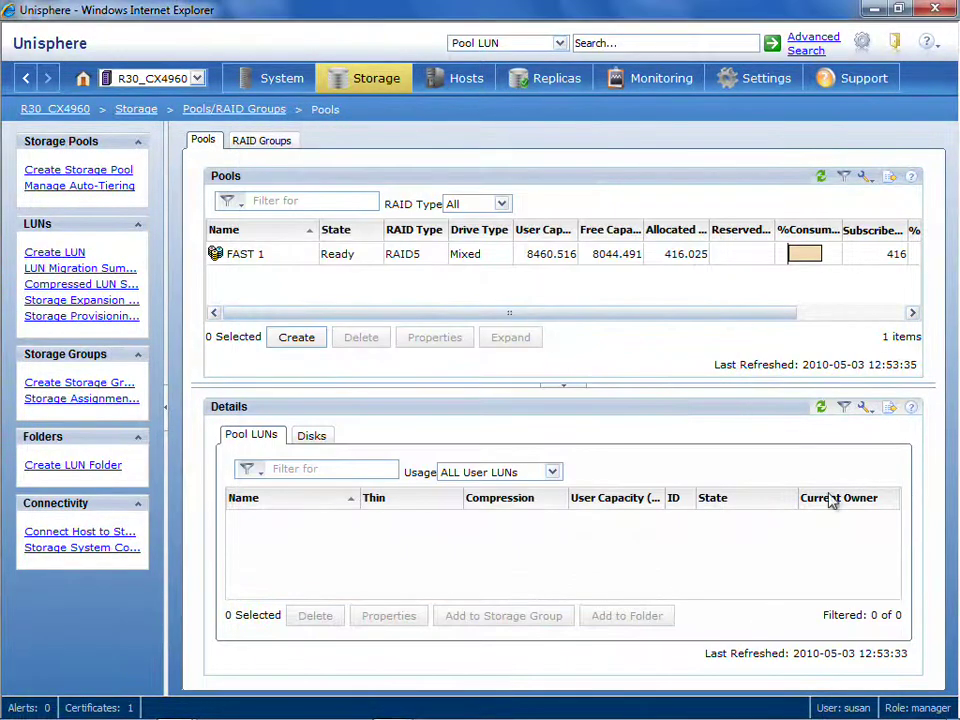
Step: Examine the tiering policy and tier distribution of LUN Prod Data_1 in the FAST 1 pool
{"action": "left_click", "coordinate": [497, 257]}
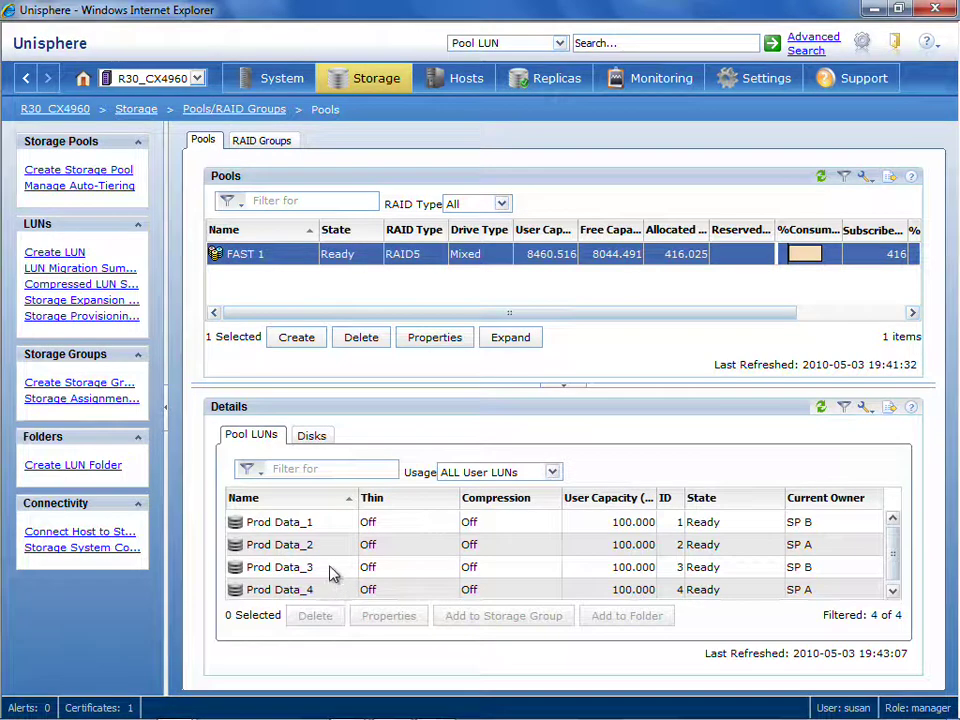
{"action": "left_click", "coordinate": [328, 527]}
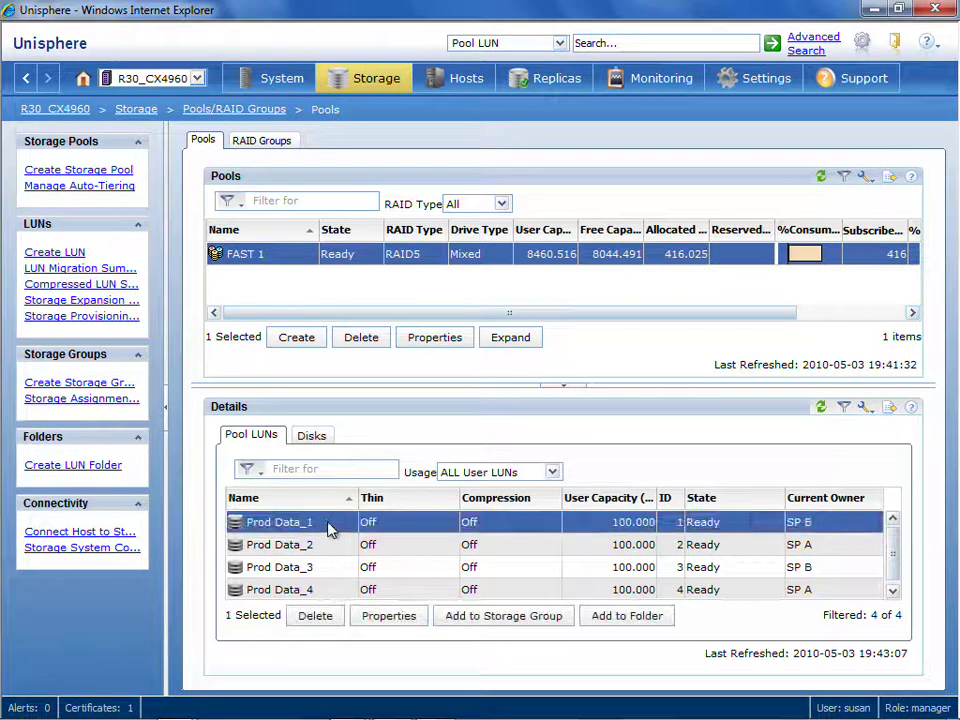
{"action": "left_click", "coordinate": [380, 617]}
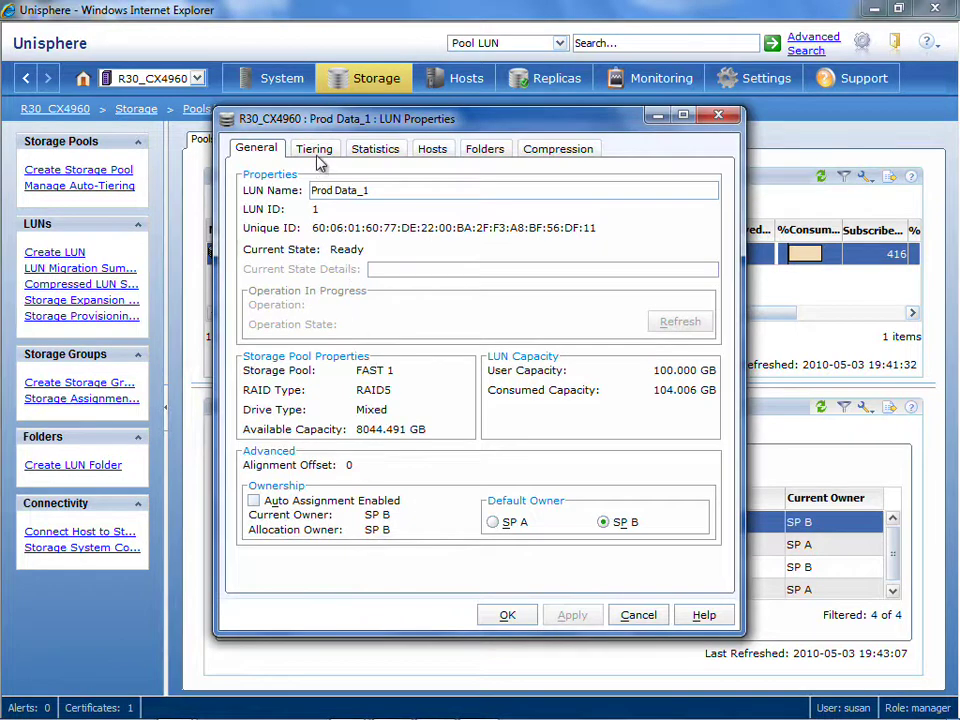
{"action": "left_click", "coordinate": [316, 150]}
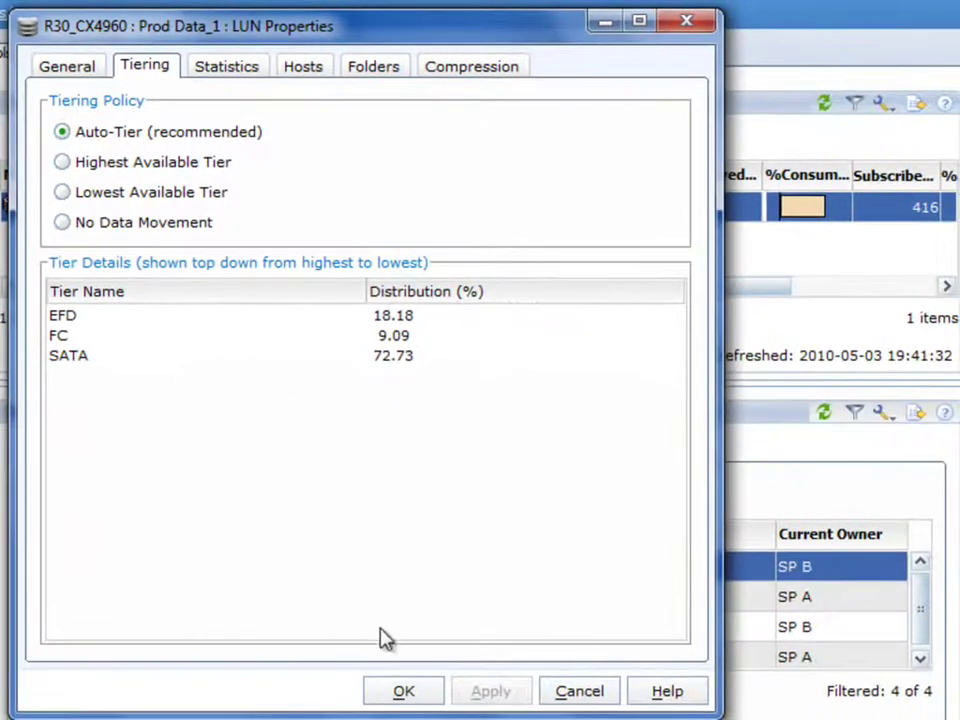
{"action": "left_click", "coordinate": [393, 695]}
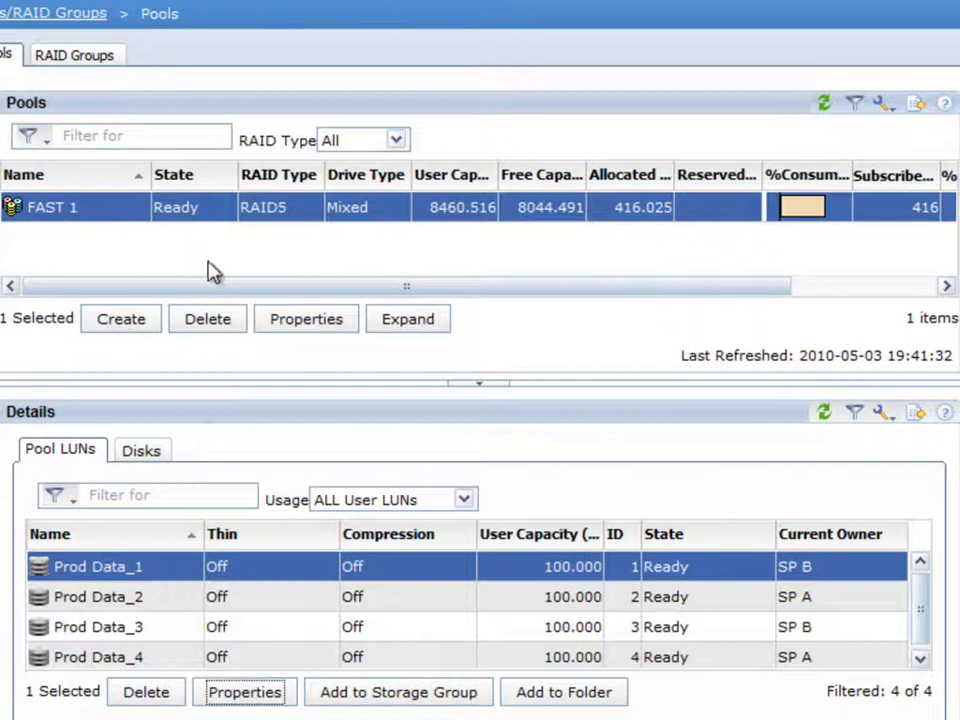
Step: Examine the tiering status and available auto-tiering modes in the FAST 1 pool's properties
{"action": "left_click", "coordinate": [275, 318]}
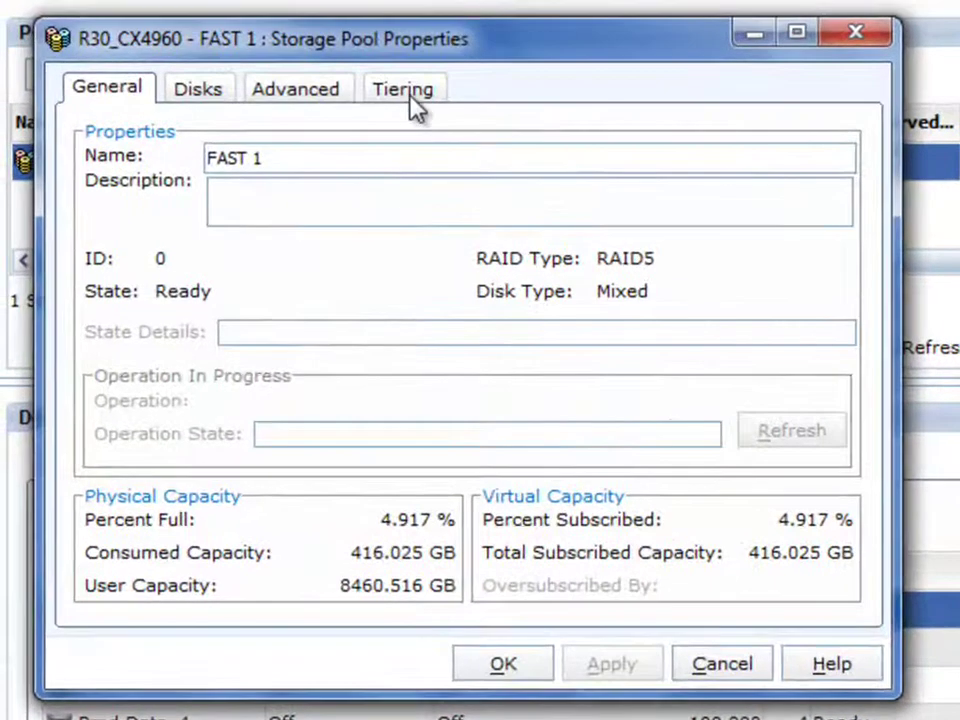
{"action": "left_click", "coordinate": [410, 97]}
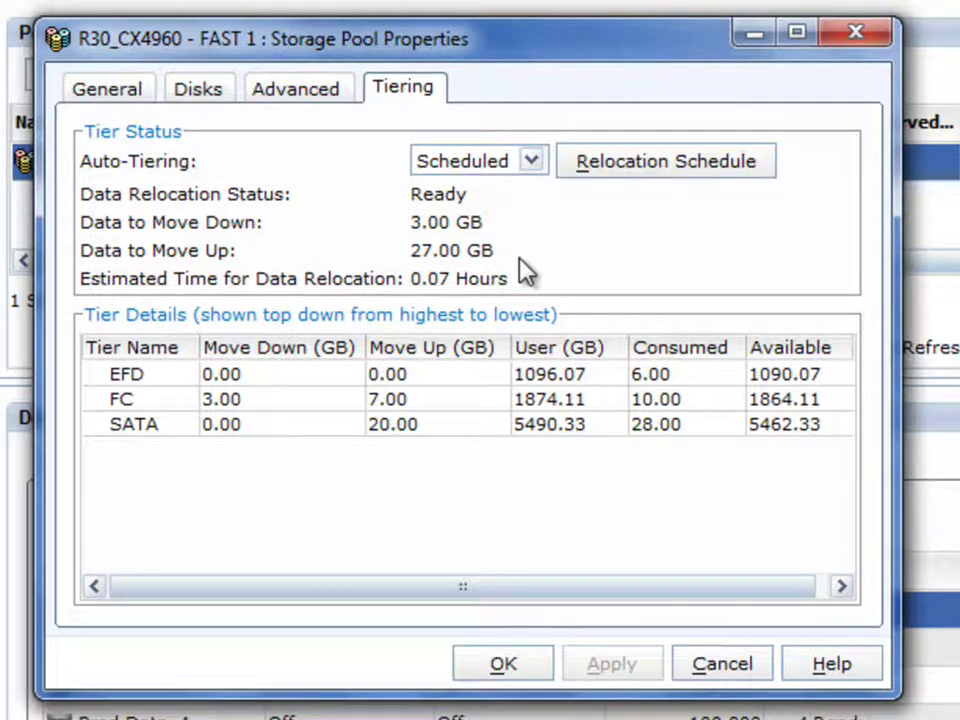
{"action": "left_click", "coordinate": [532, 164]}
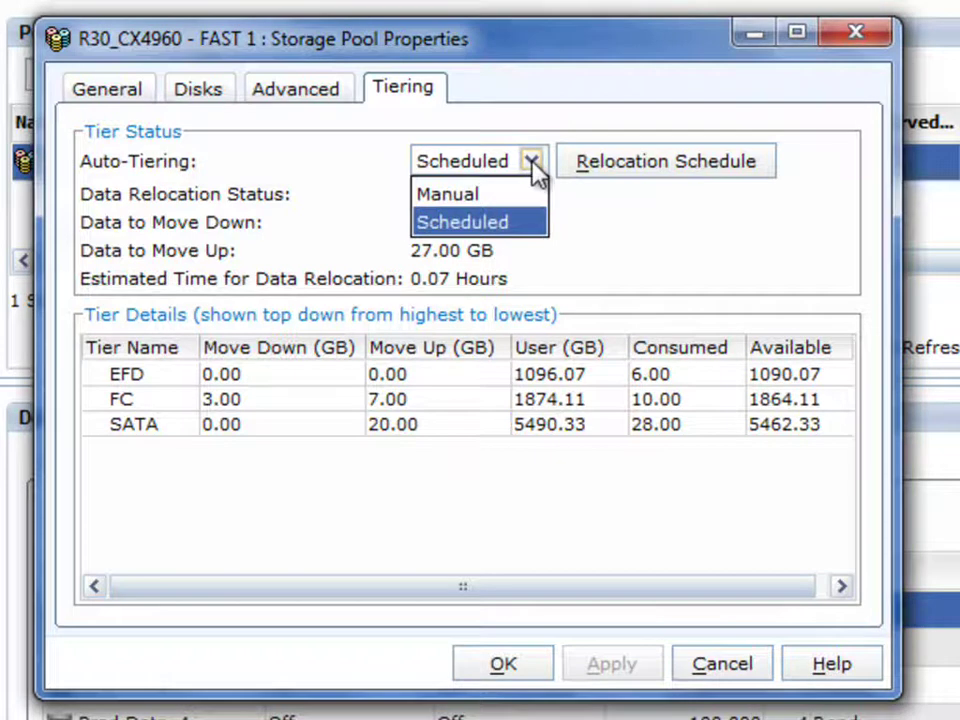
{"action": "left_click", "coordinate": [533, 163]}
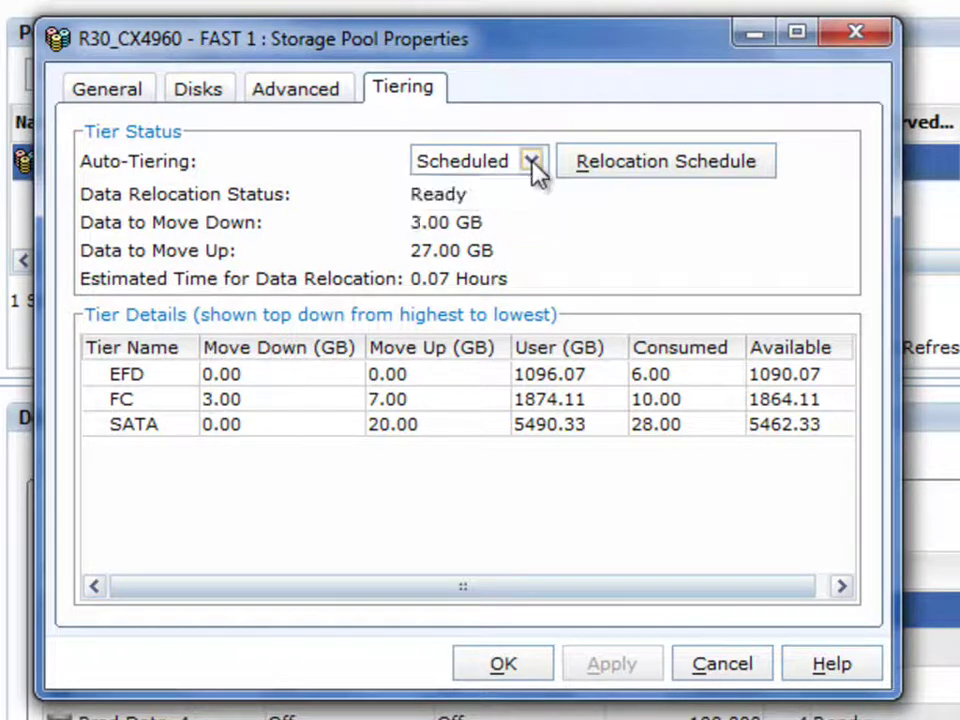
Step: Open the pool's relocation schedule and set the data relocation rate to High
{"action": "left_click", "coordinate": [611, 166]}
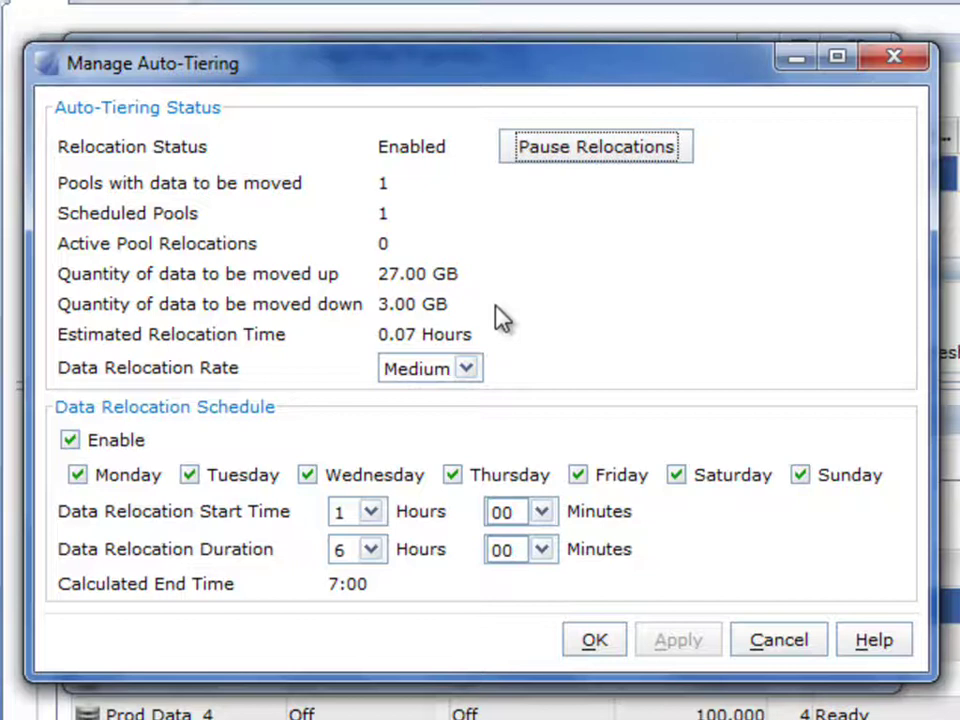
{"action": "left_click", "coordinate": [467, 370]}
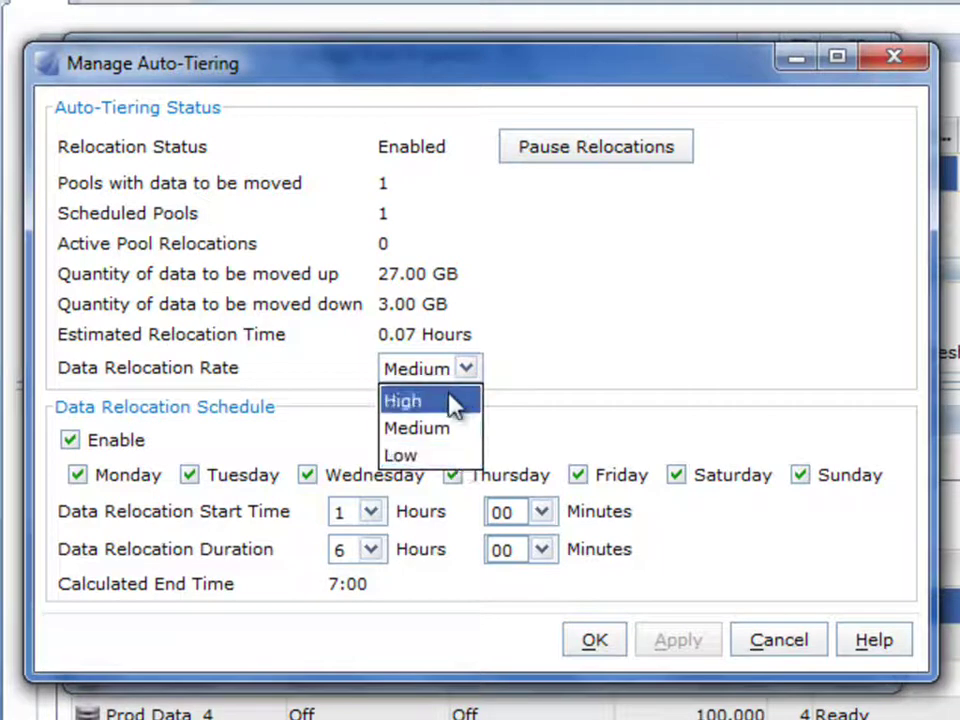
{"action": "left_click", "coordinate": [452, 402]}
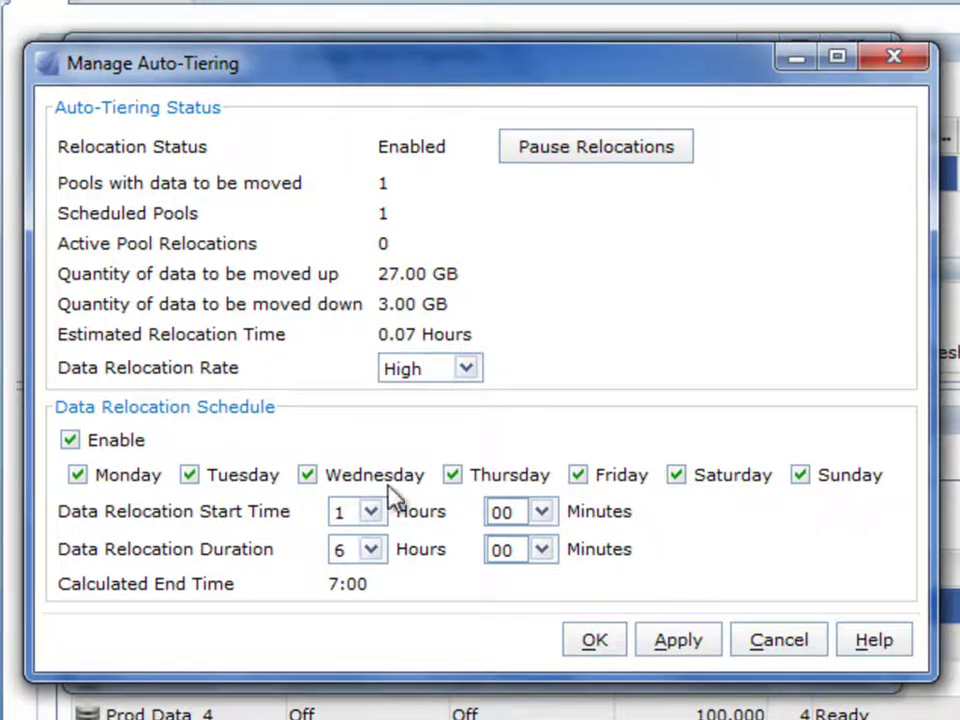
Step: Remove Monday, Wednesday and Friday from the data relocation schedule and apply the auto-tiering changes
{"action": "left_click", "coordinate": [80, 474]}
{"action": "left_click", "coordinate": [309, 478]}
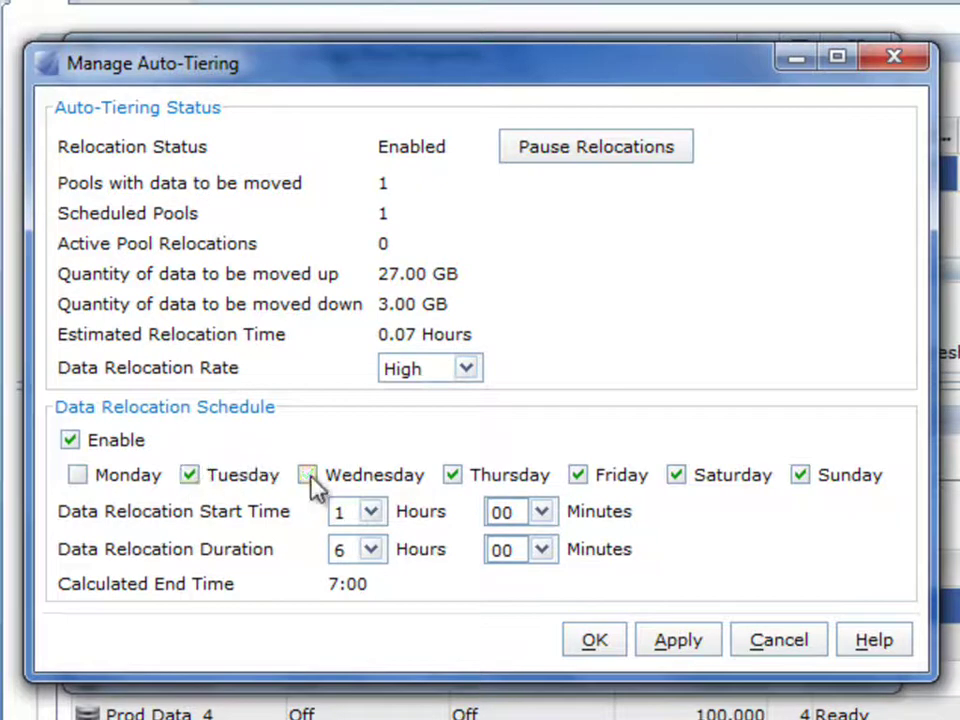
{"action": "left_click", "coordinate": [580, 477]}
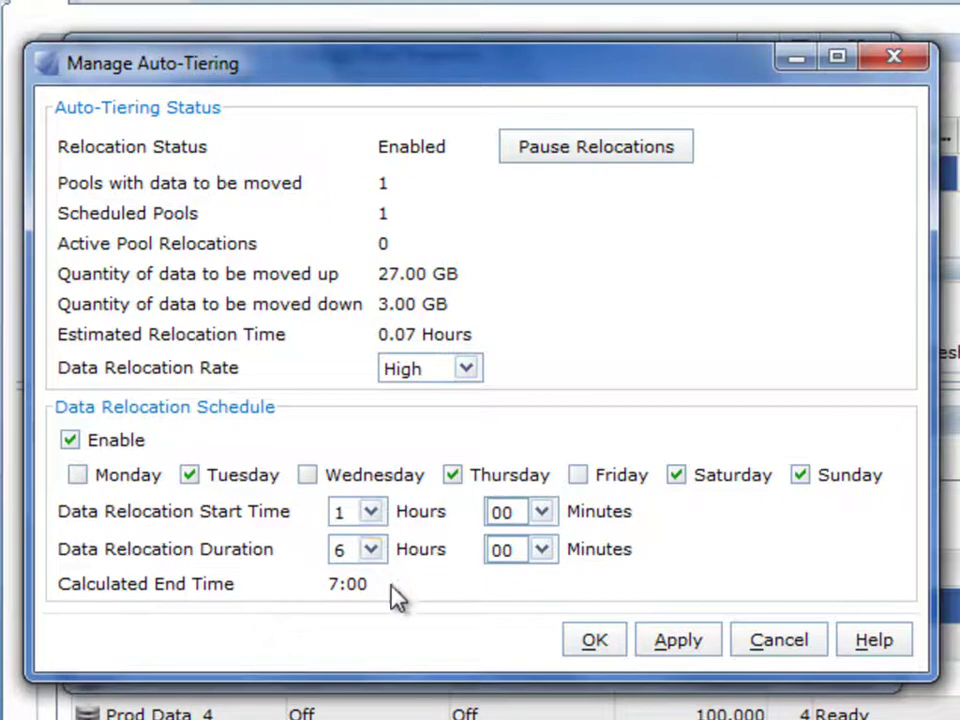
{"action": "left_click", "coordinate": [598, 642]}
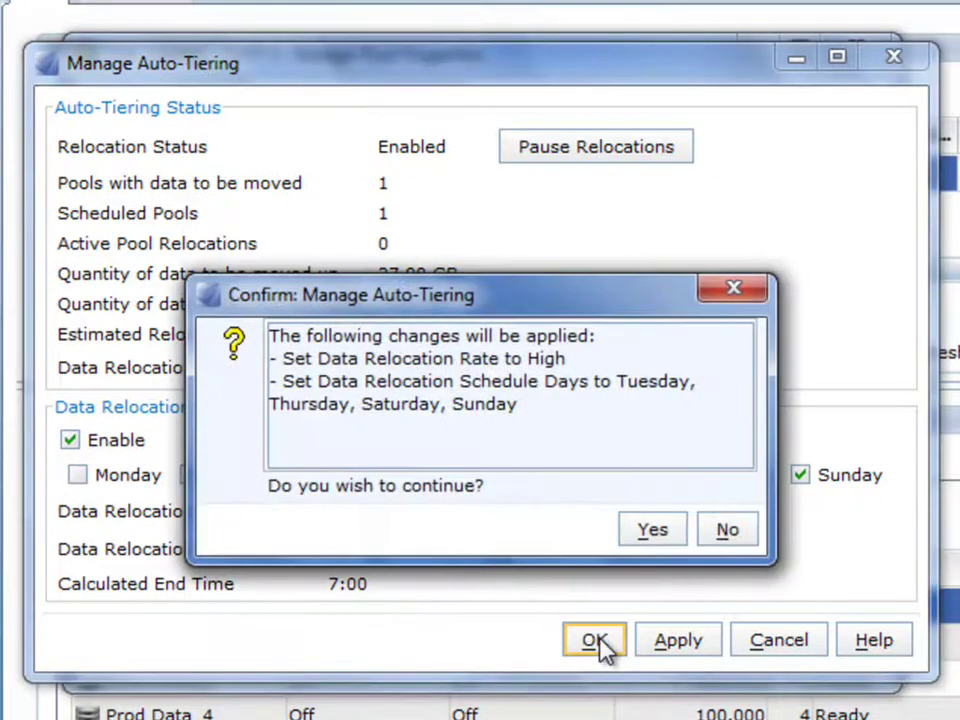
{"action": "left_click", "coordinate": [649, 528]}
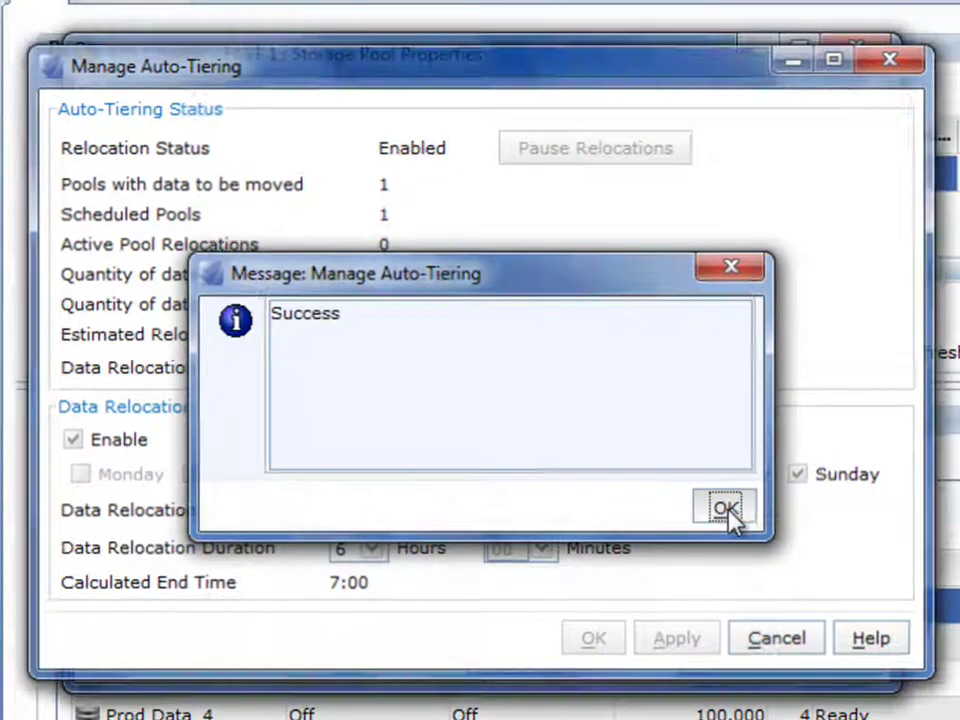
Step: Close the auto-tiering message and the FAST 1 pool properties, and open the storage summary
{"action": "left_click", "coordinate": [726, 510]}
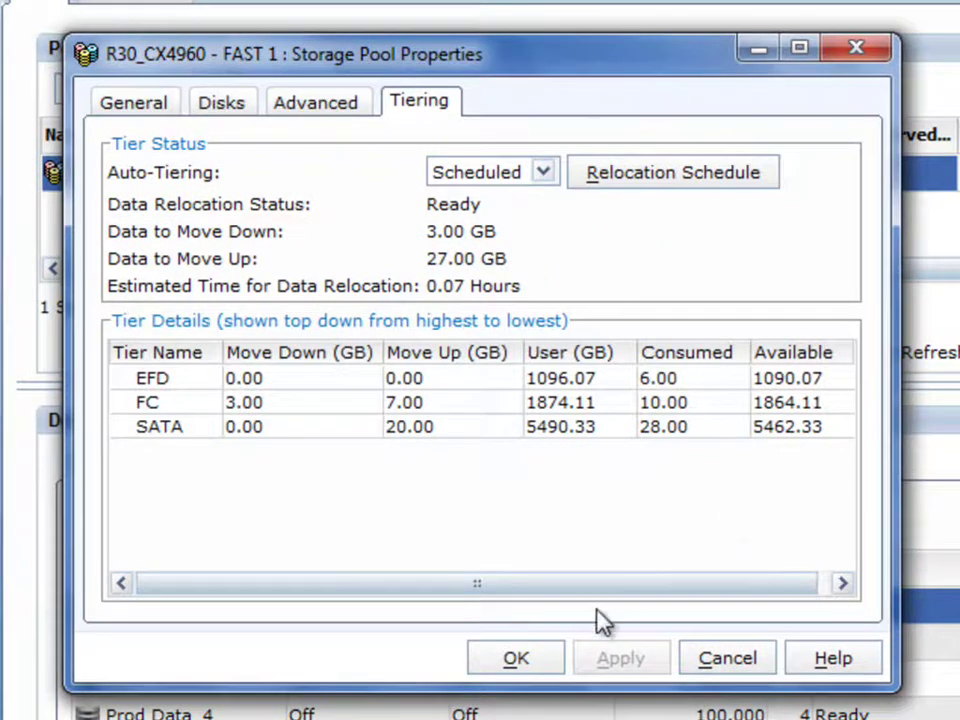
{"action": "left_click", "coordinate": [526, 665]}
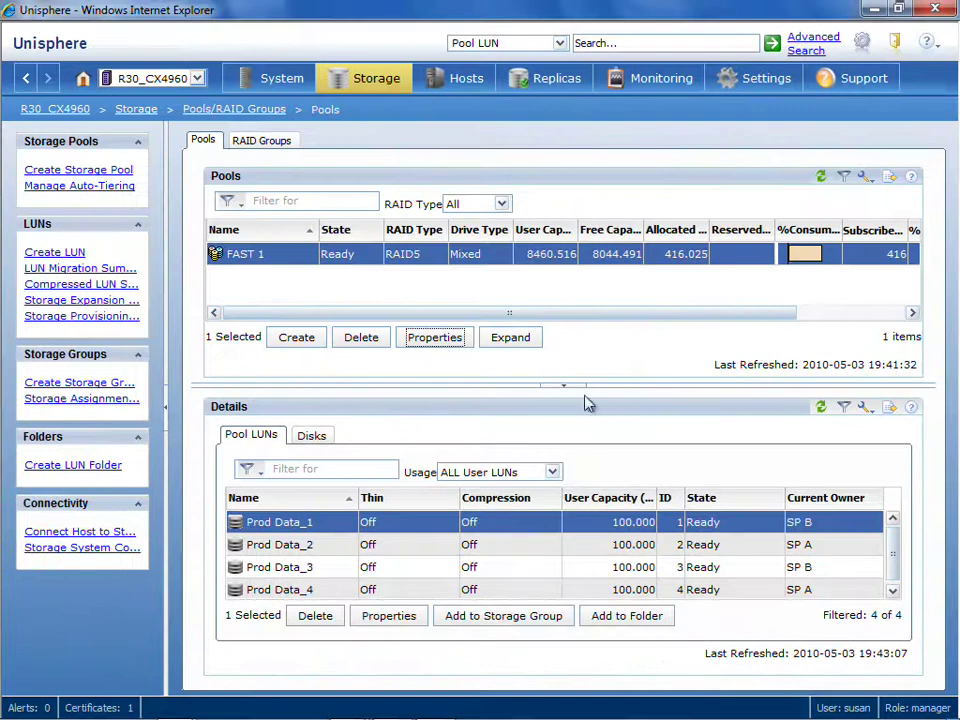
{"action": "mouse_move", "coordinate": [365, 78]}
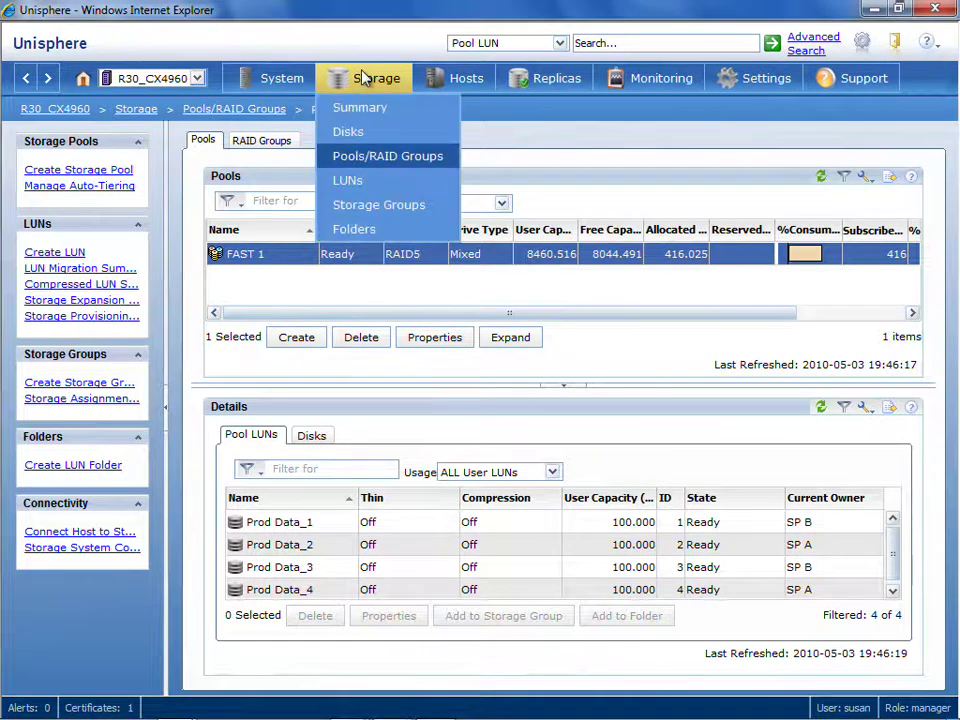
{"action": "left_click", "coordinate": [352, 106]}
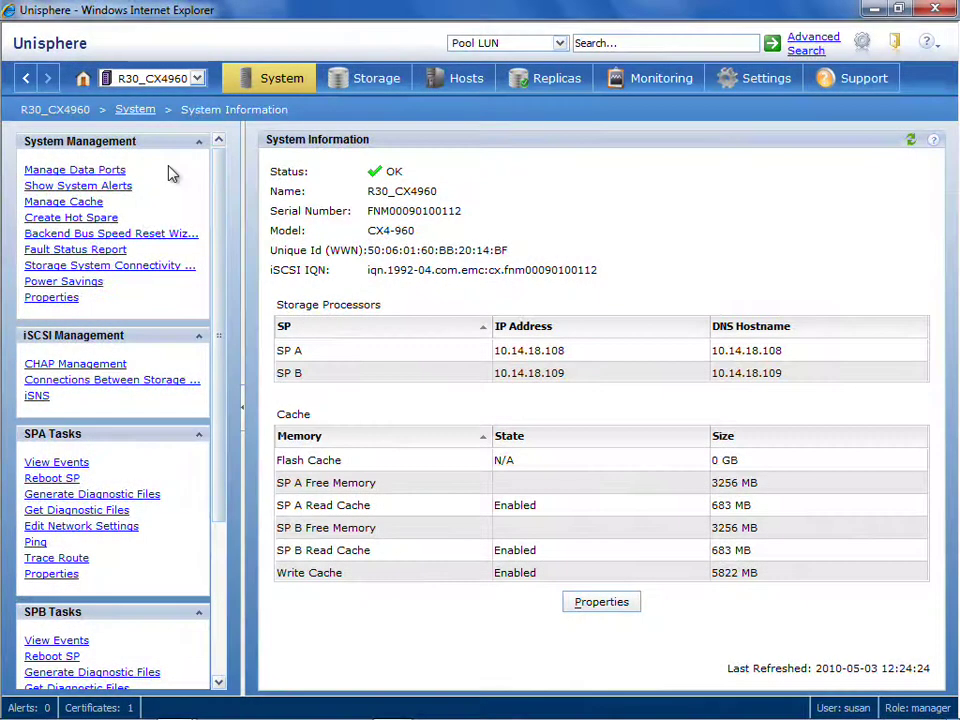
Step: Create a read-mode Flash Cache with RAID type Disk from 5 automatically selected disks in the storage system's cache properties
{"action": "left_click", "coordinate": [88, 201]}
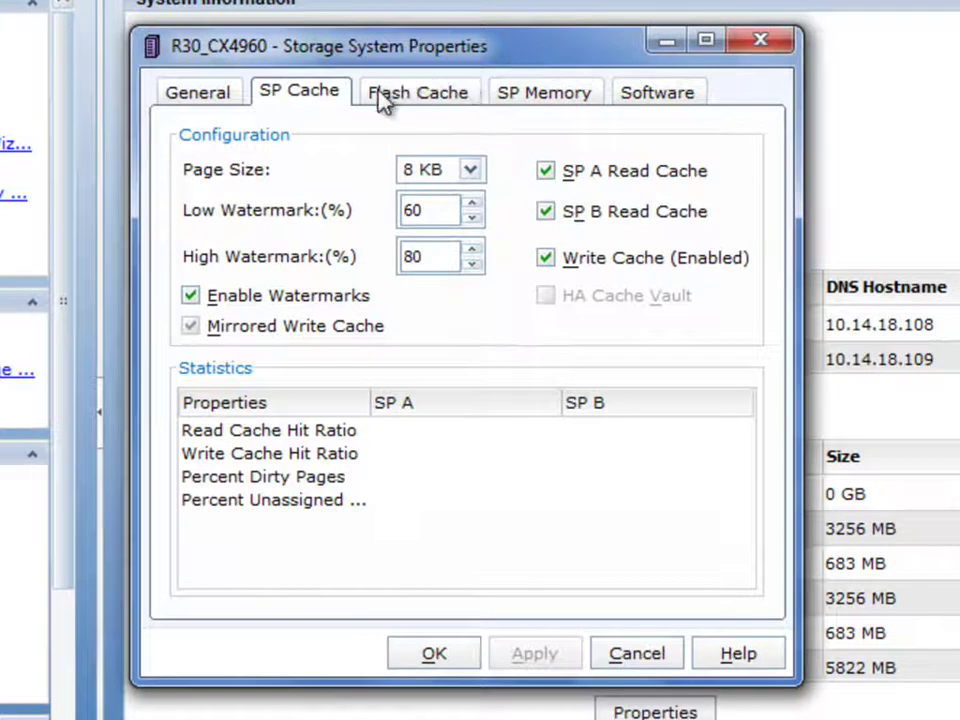
{"action": "left_click", "coordinate": [423, 95]}
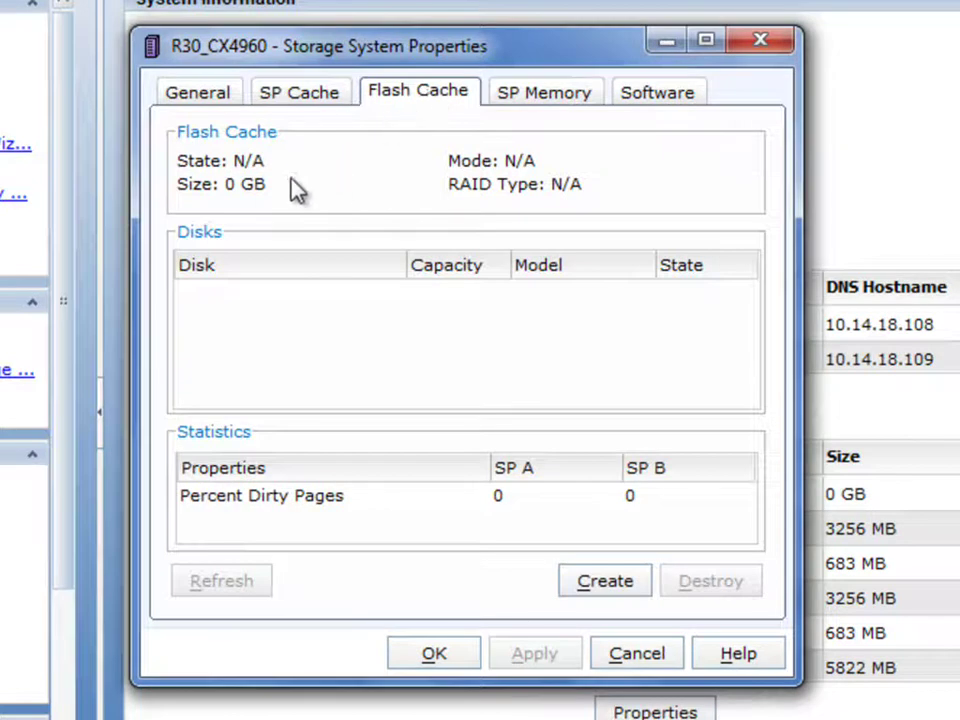
{"action": "left_click", "coordinate": [598, 583]}
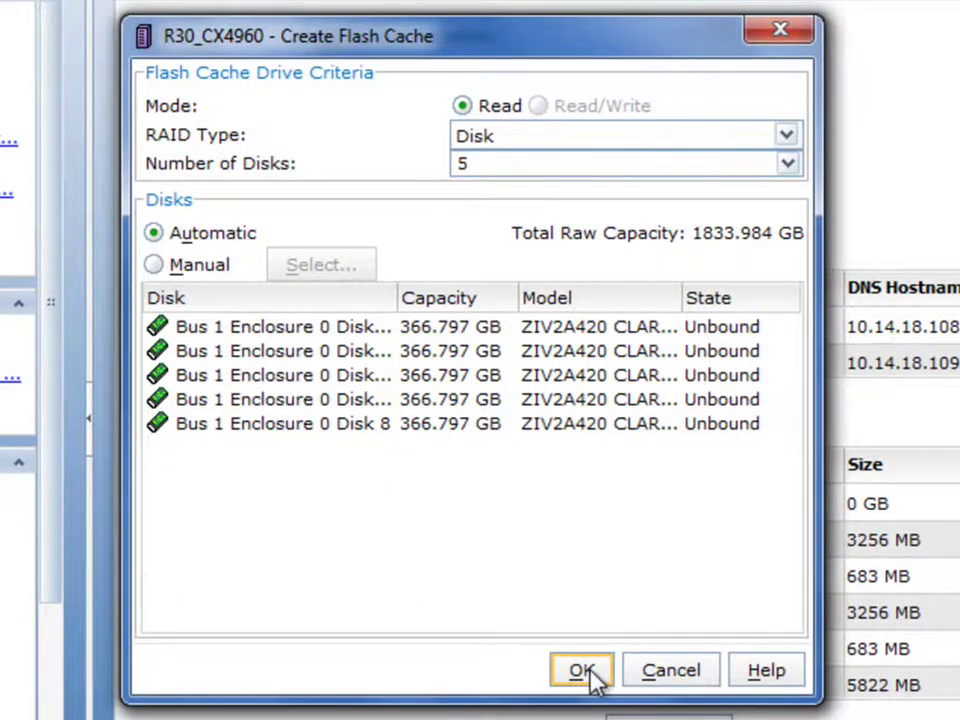
{"action": "left_click", "coordinate": [590, 672]}
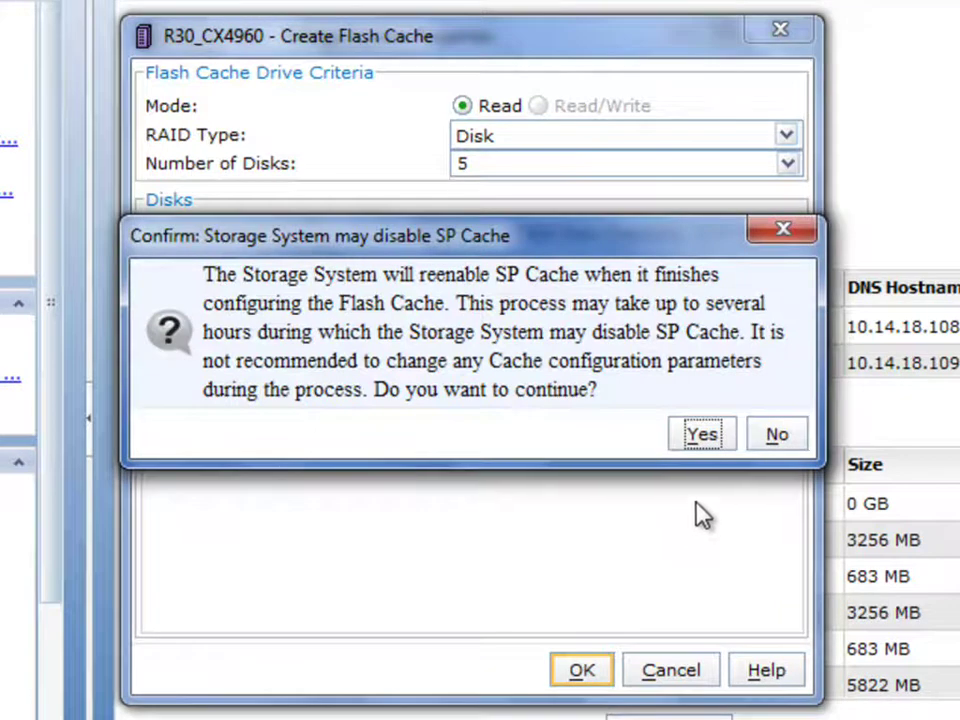
{"action": "left_click", "coordinate": [703, 436]}
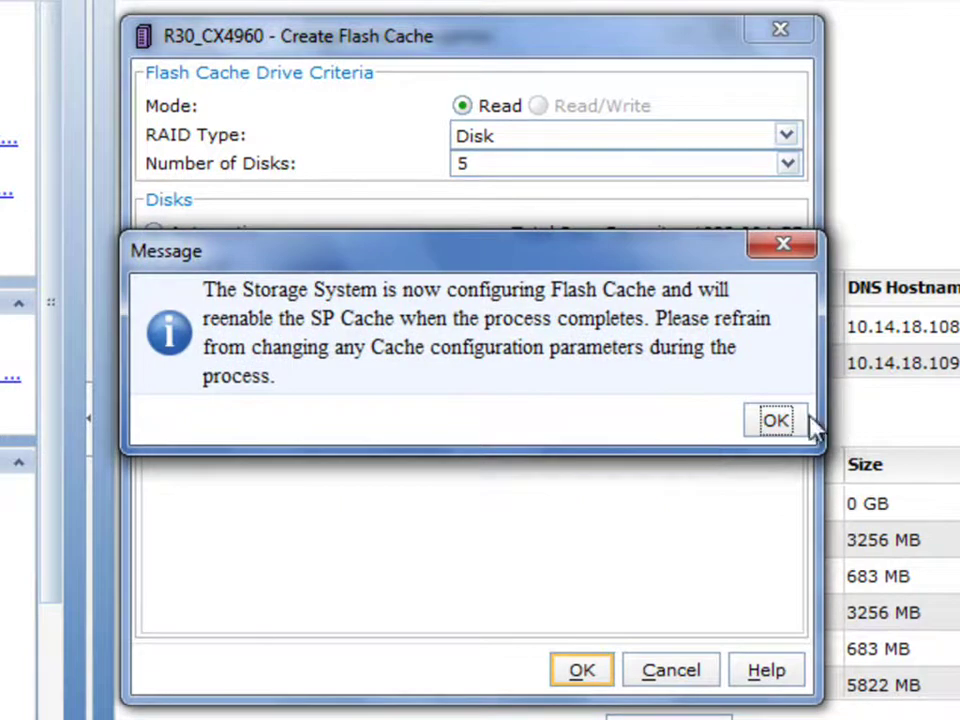
{"action": "left_click", "coordinate": [774, 421]}
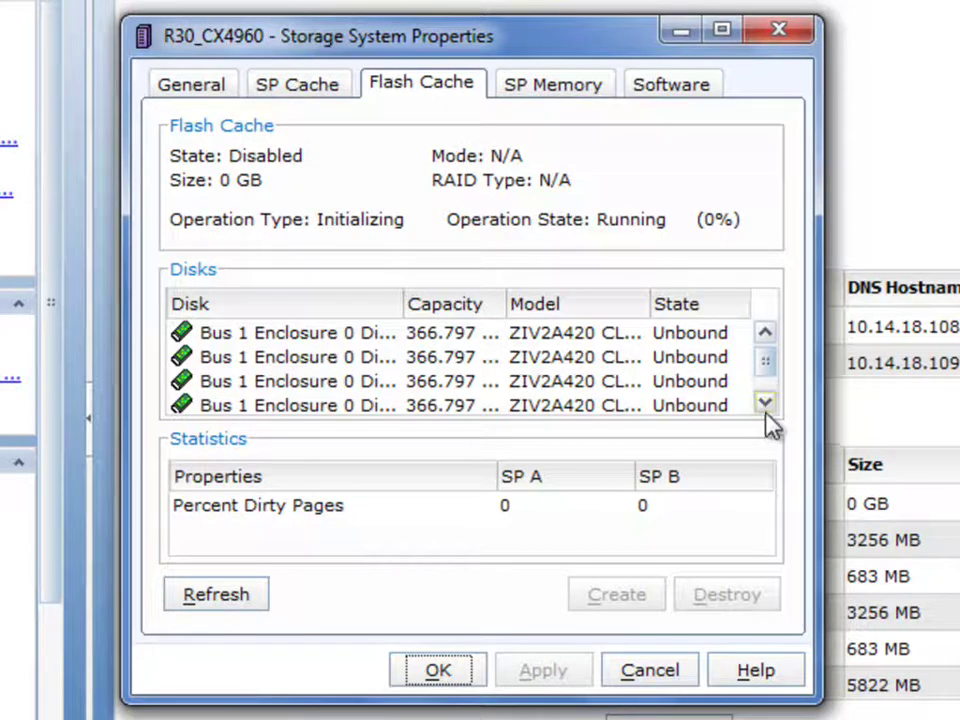
{"action": "left_click", "coordinate": [444, 674]}
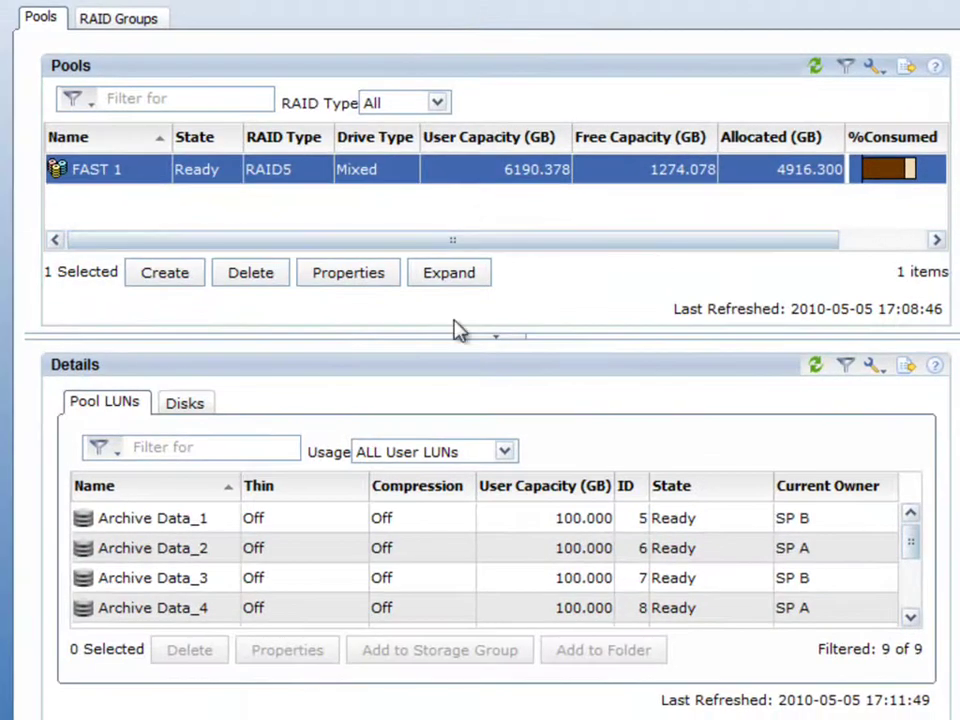
Step: Turn on compression for LUN Archive Data_1 in the FAST 1 pool with the rate set to High, and apply the changes
{"action": "left_click", "coordinate": [195, 518]}
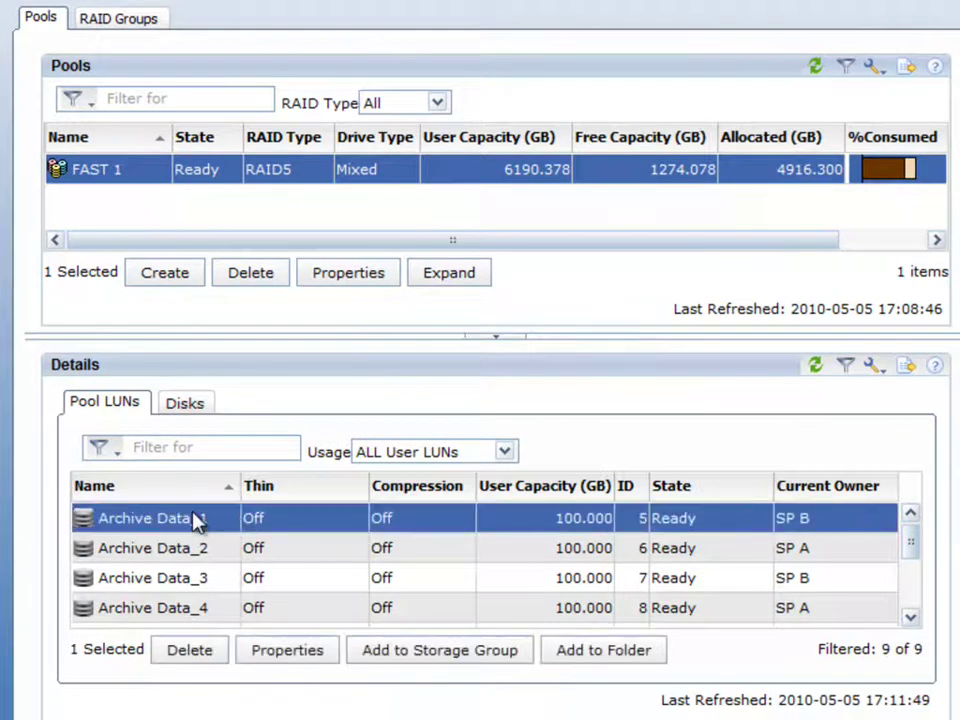
{"action": "left_click", "coordinate": [298, 659]}
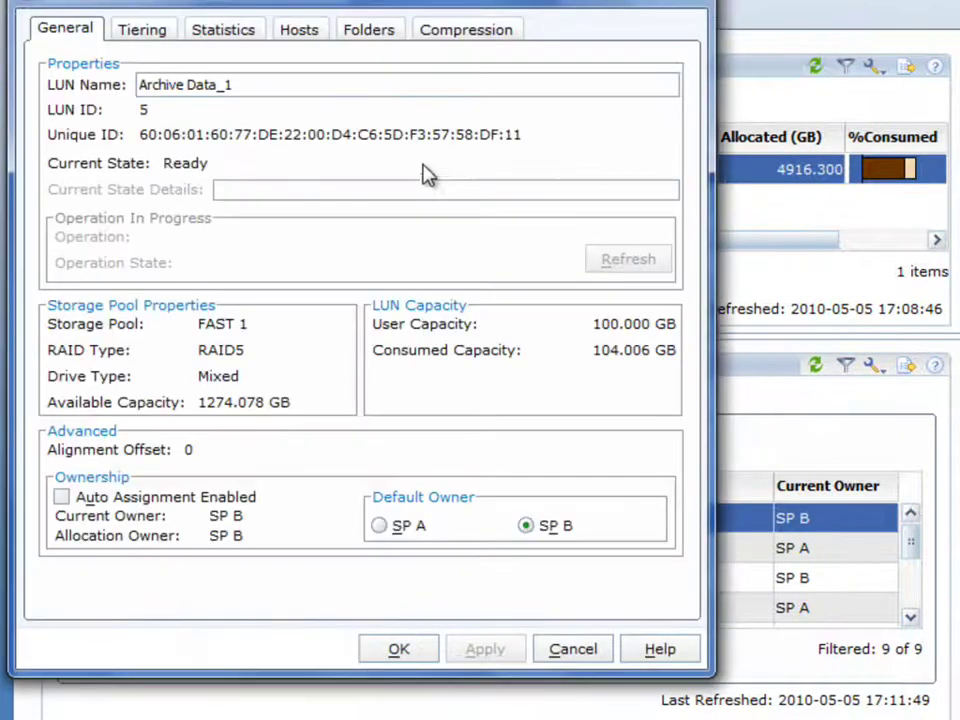
{"action": "left_click", "coordinate": [510, 30]}
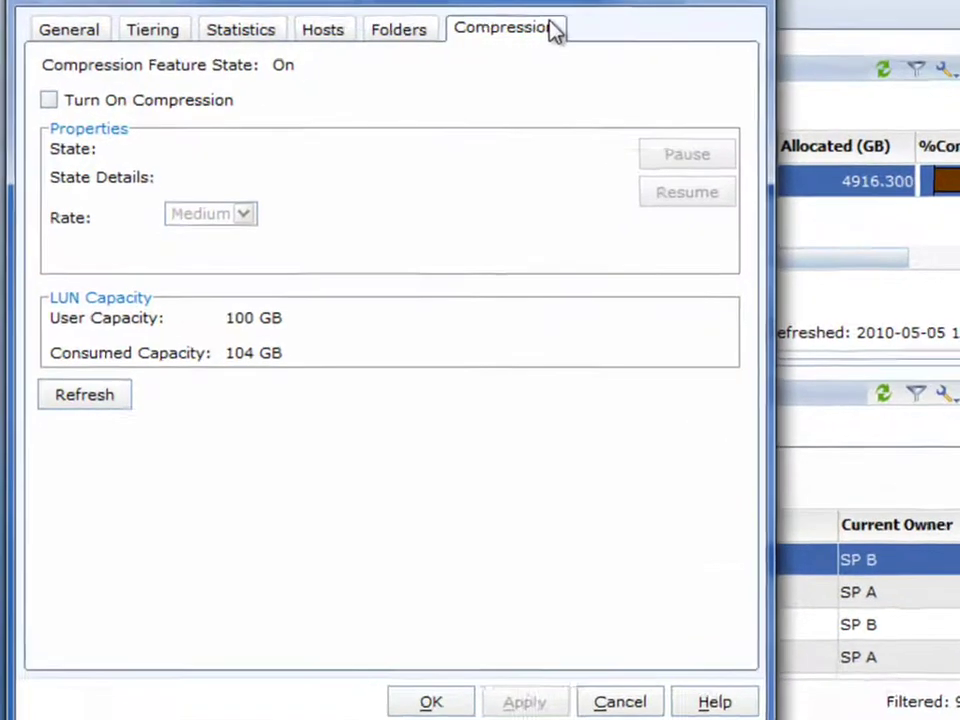
{"action": "left_click", "coordinate": [188, 100]}
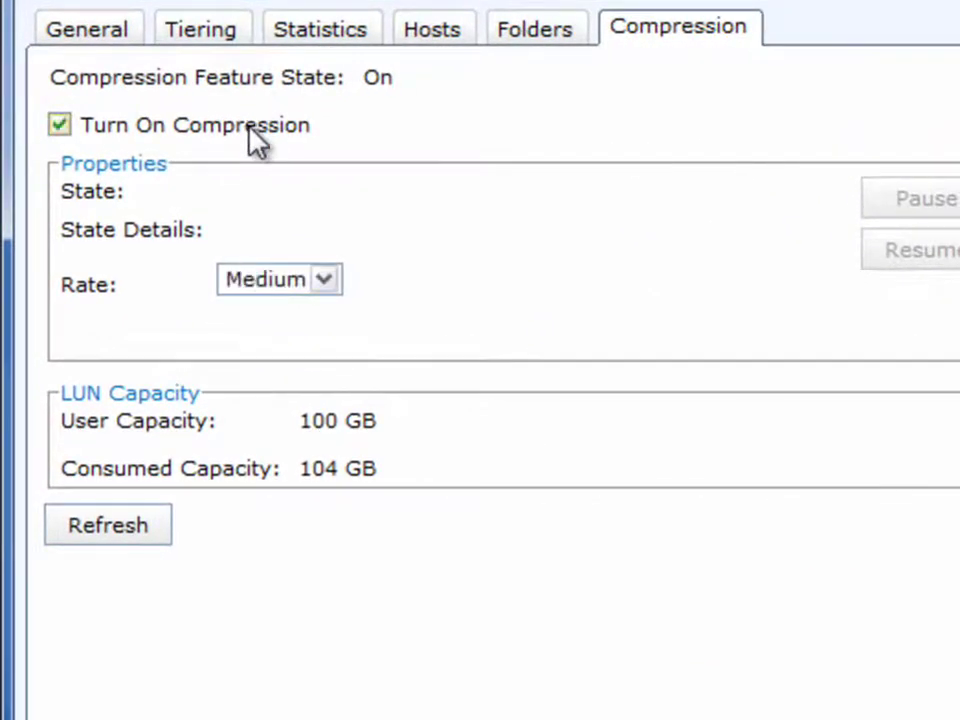
{"action": "left_click", "coordinate": [326, 281]}
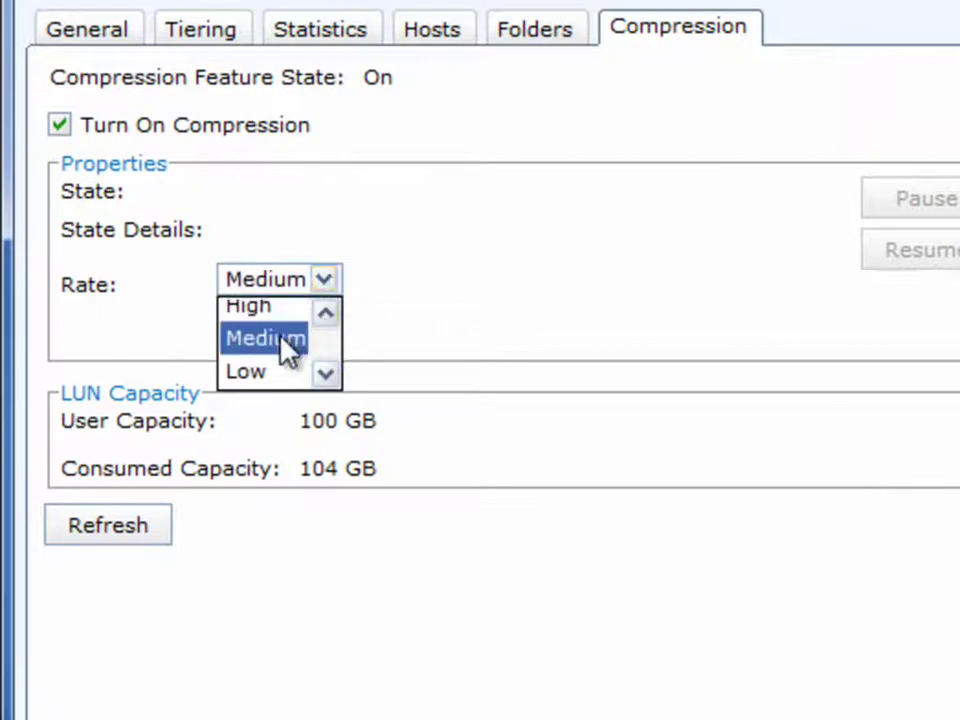
{"action": "left_click", "coordinate": [282, 306]}
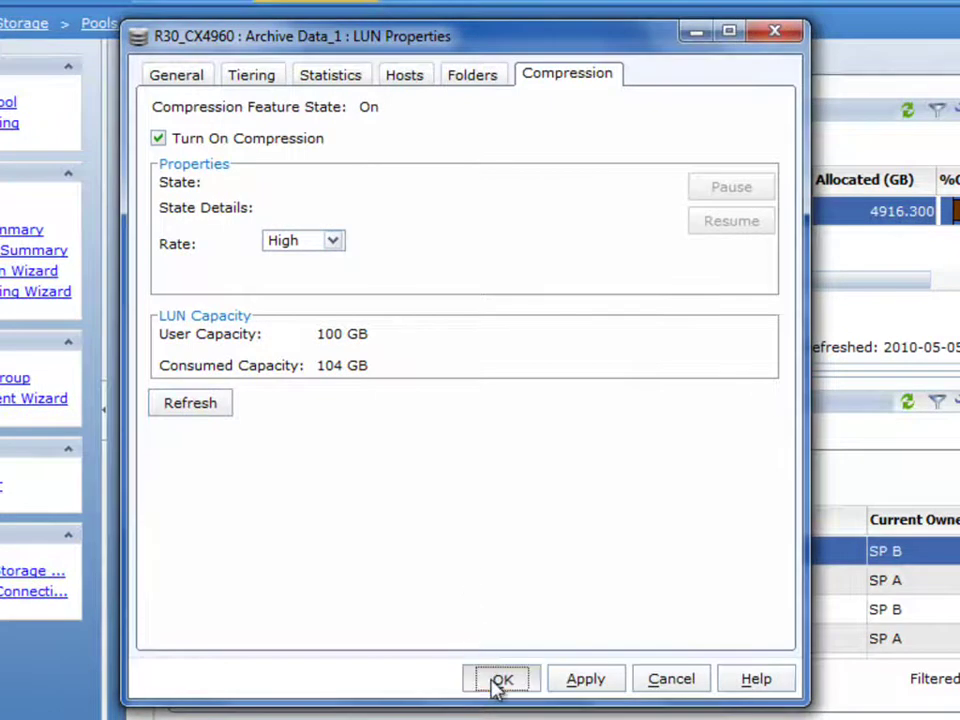
{"action": "left_click", "coordinate": [497, 683]}
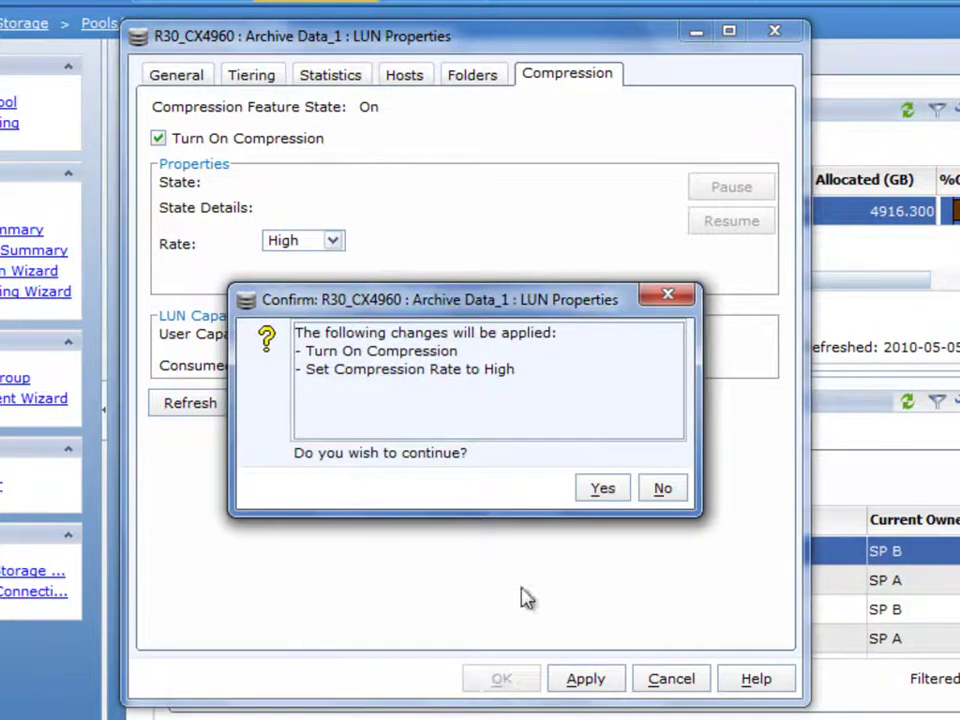
{"action": "left_click", "coordinate": [602, 489]}
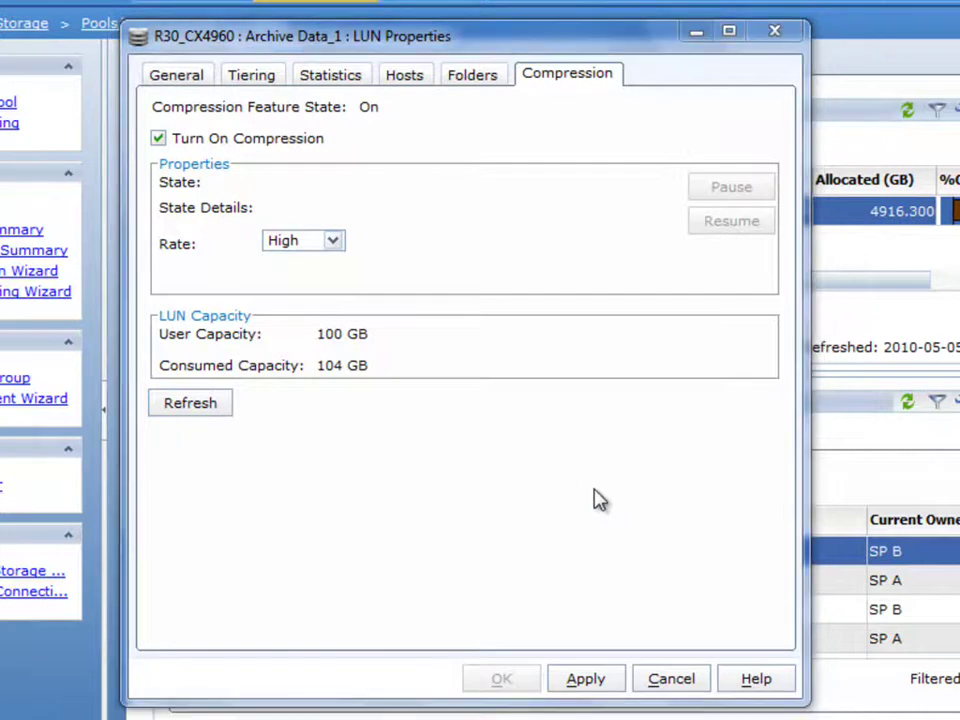
{"action": "left_click", "coordinate": [654, 469]}
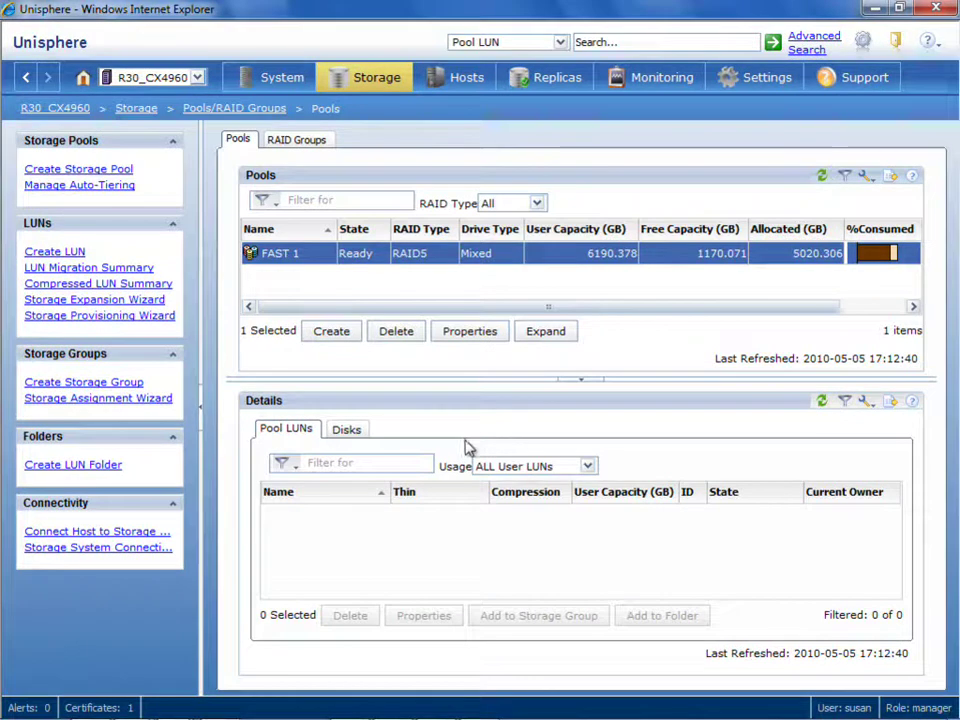
Step: Resume compression for all LUNs from the compressed LUN summary and close the summary
{"action": "left_click", "coordinate": [370, 584]}
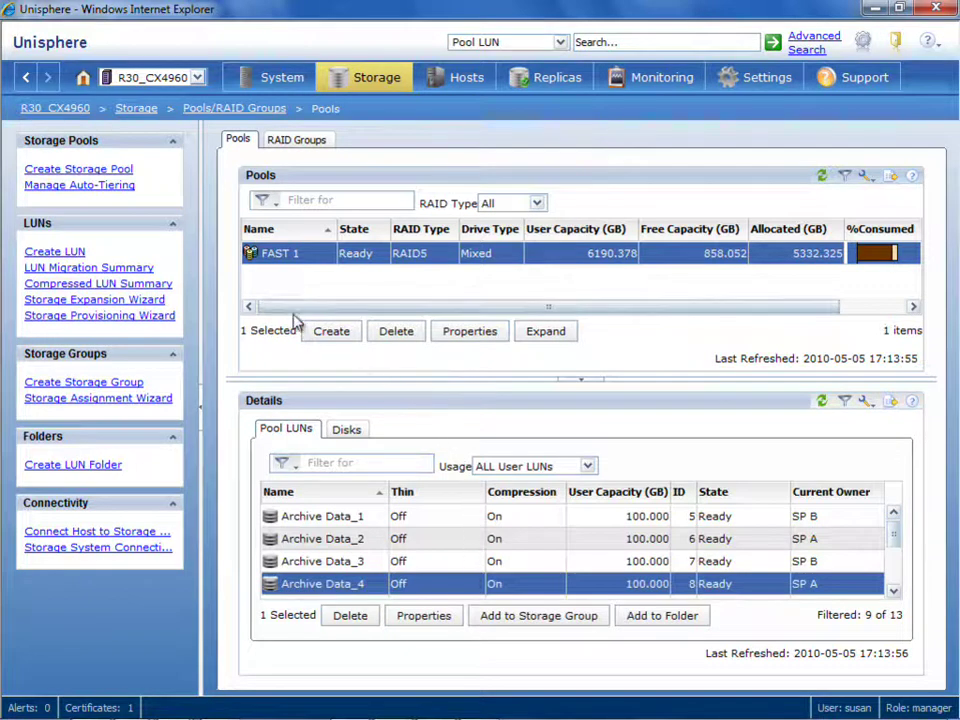
{"action": "left_click", "coordinate": [160, 283]}
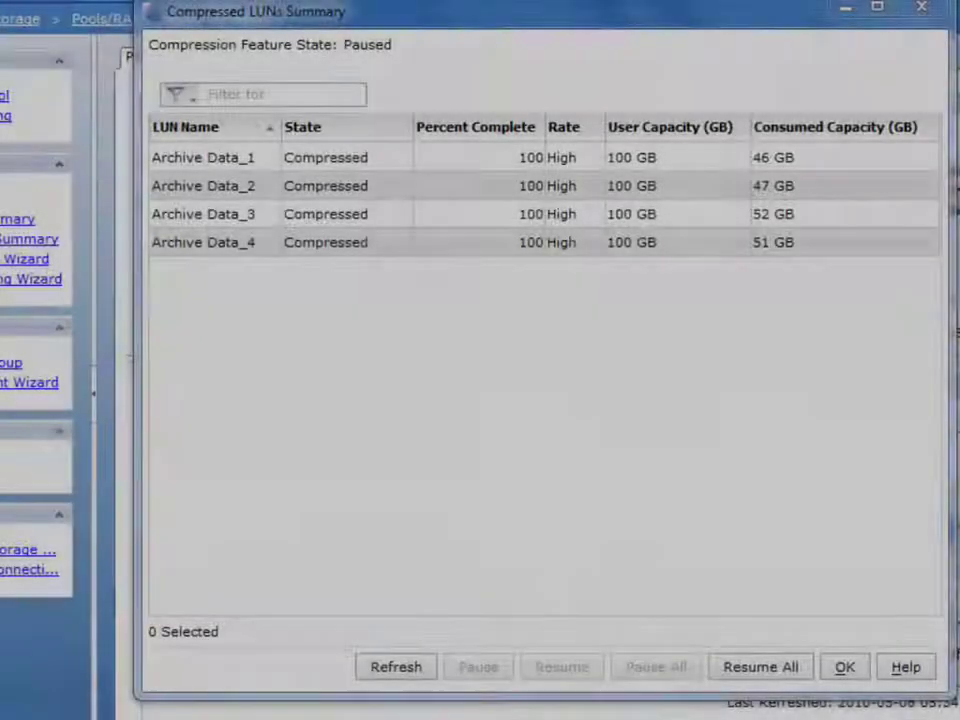
{"action": "left_click", "coordinate": [760, 667]}
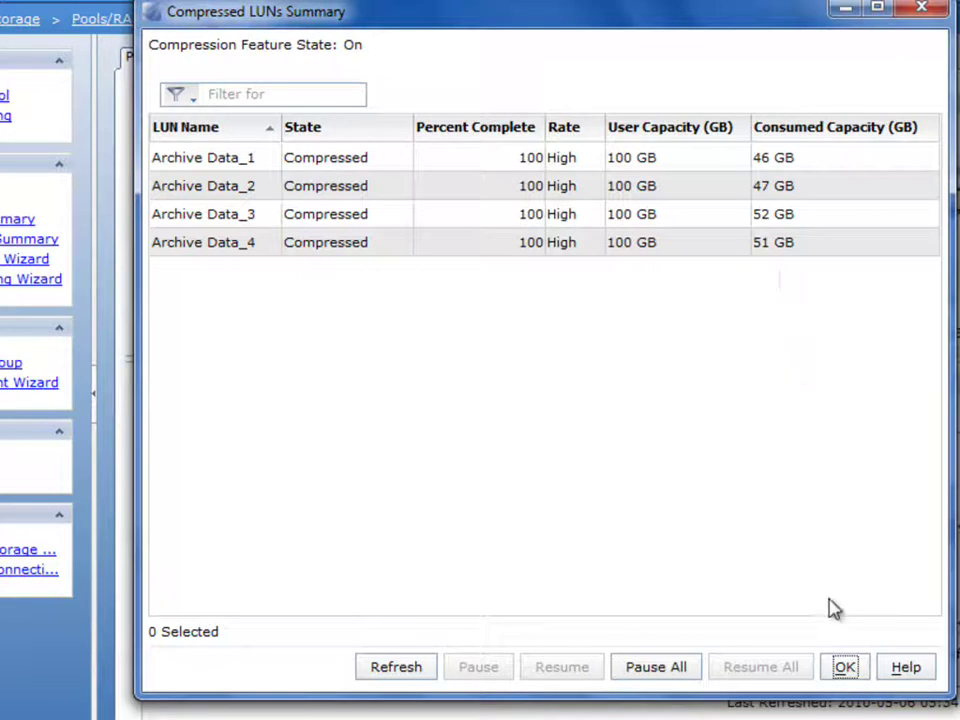
{"action": "left_click", "coordinate": [845, 667]}
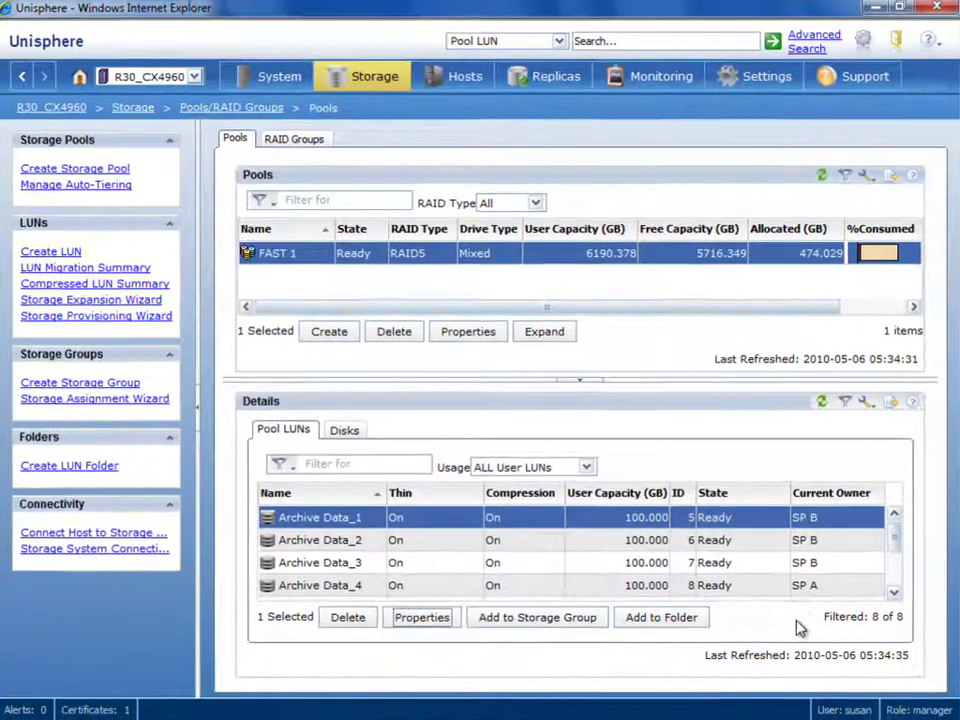